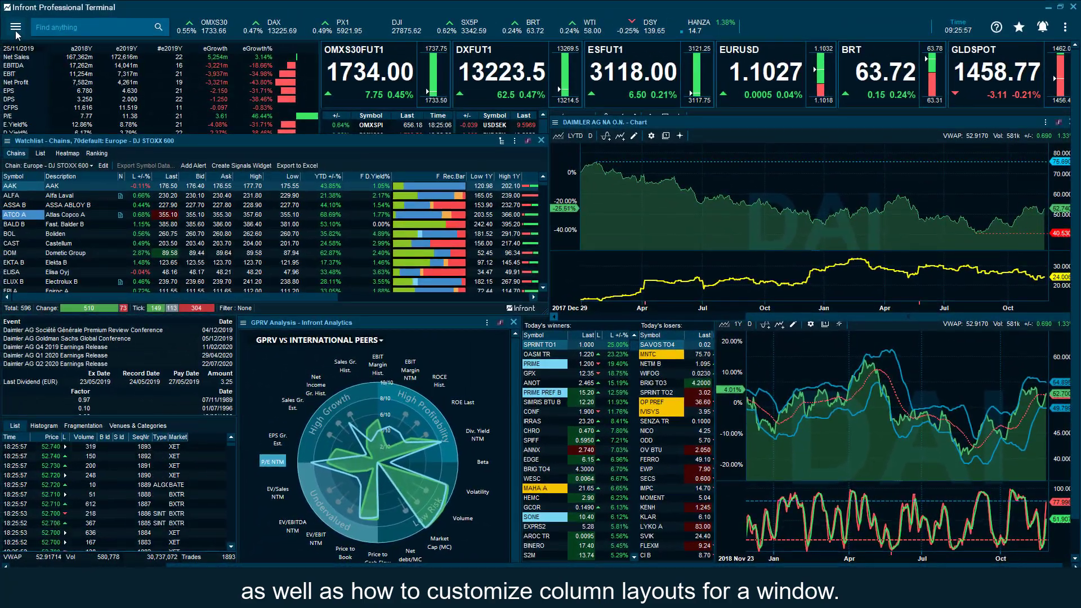
# Open a new Watchlist window by searching the terminal for "watch"
pyautogui.click(15, 27)
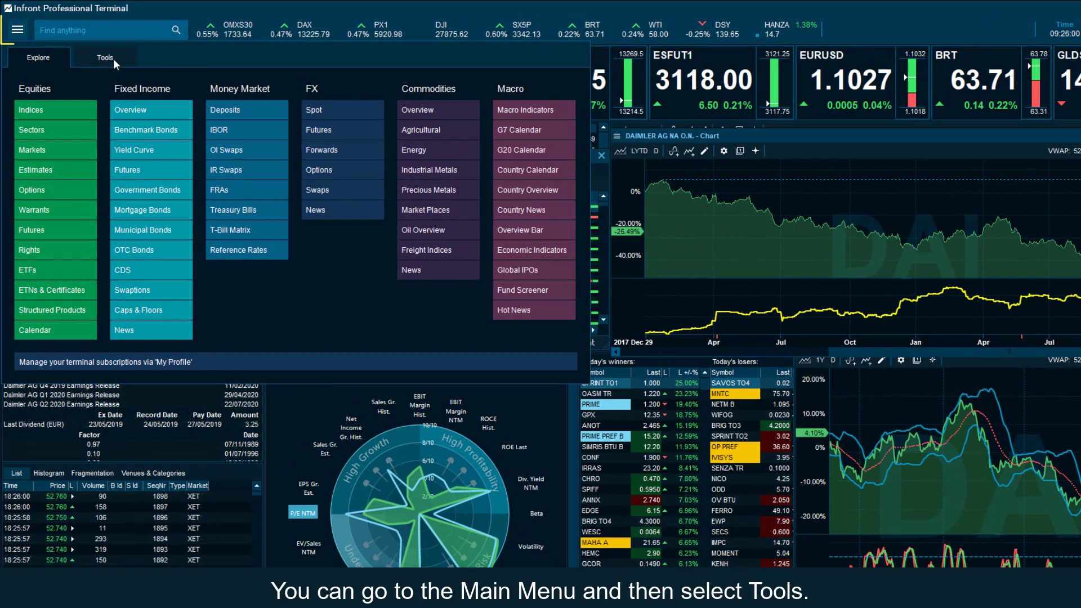
pyautogui.click(105, 58)
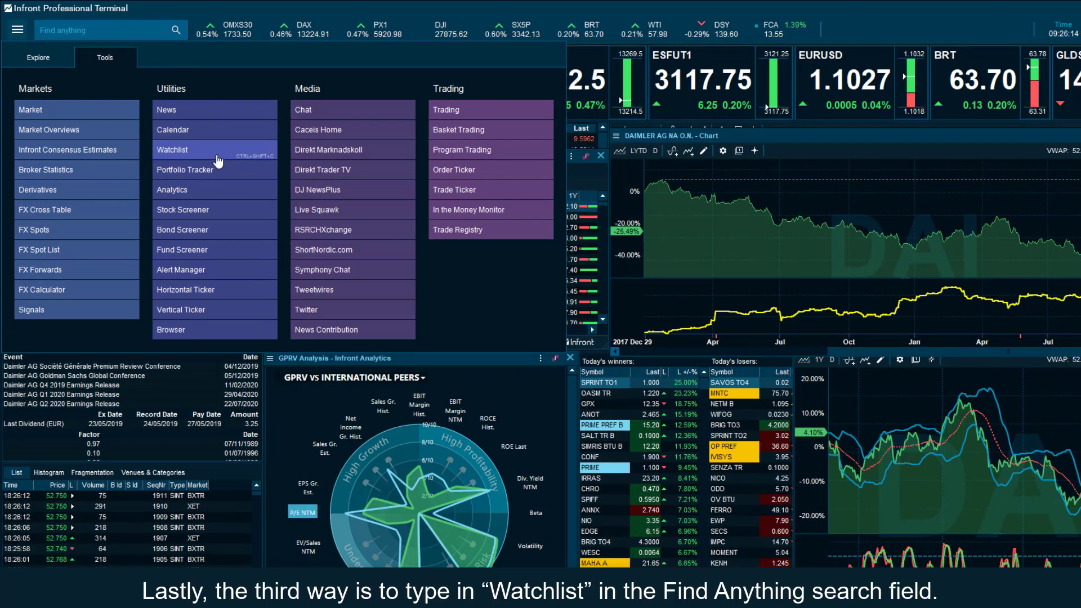
pyautogui.click(103, 30)
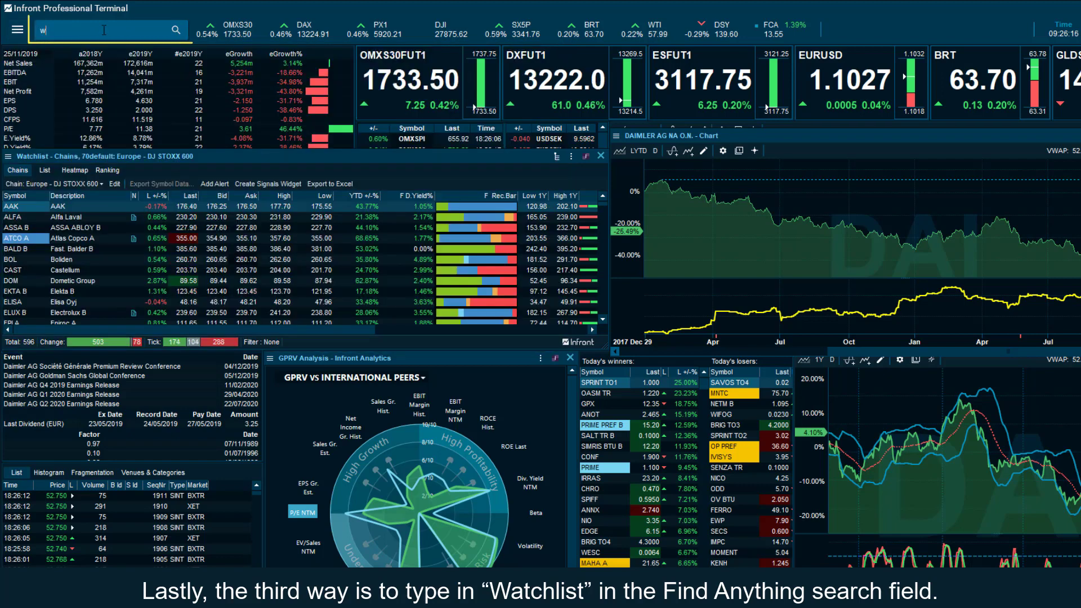
pyautogui.write('watch')
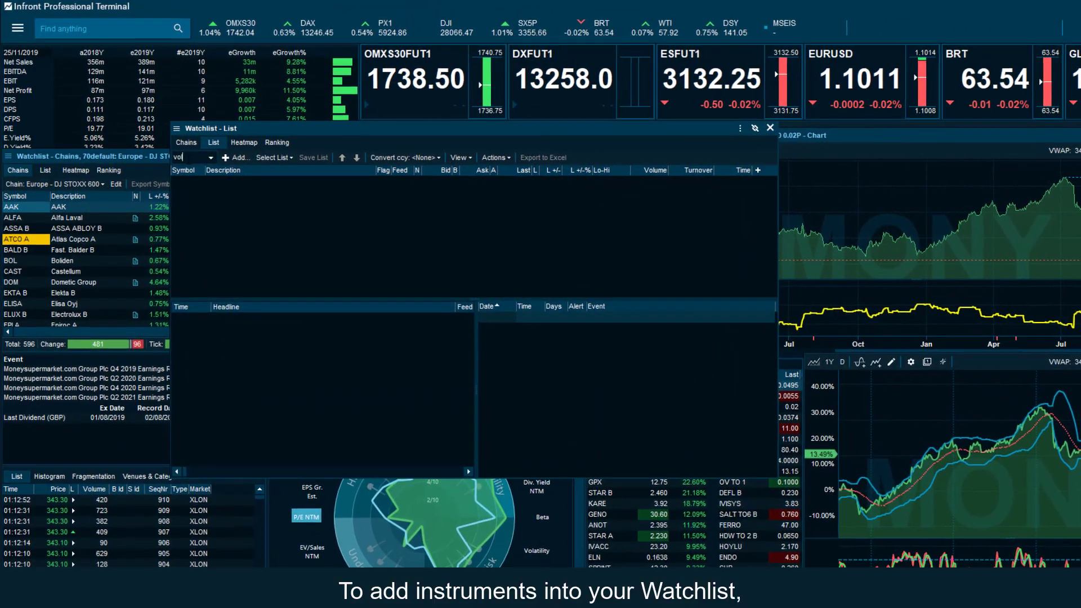
# Add Volvo B from the SSE feed and TESLA INC from Nasdaq NM, Equities to the new watchlist
pyautogui.write('o')
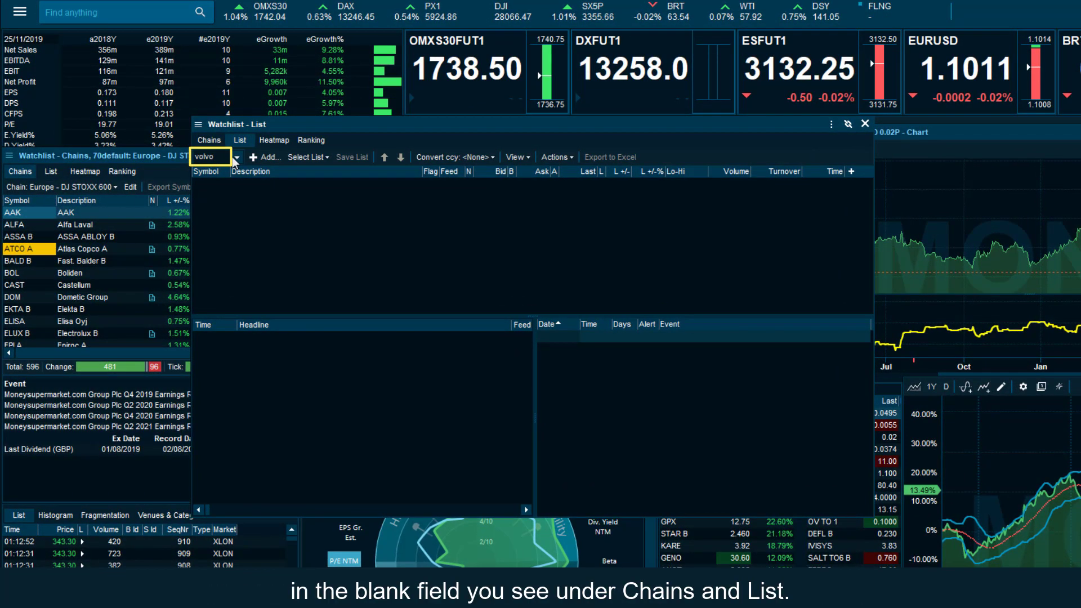
pyautogui.click(236, 159)
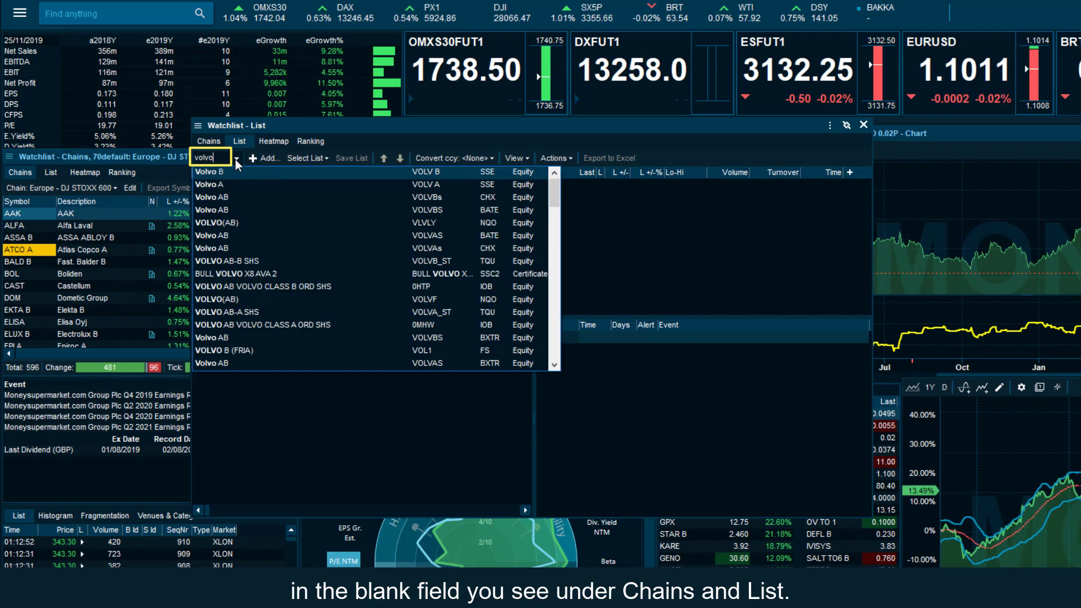
pyautogui.click(241, 171)
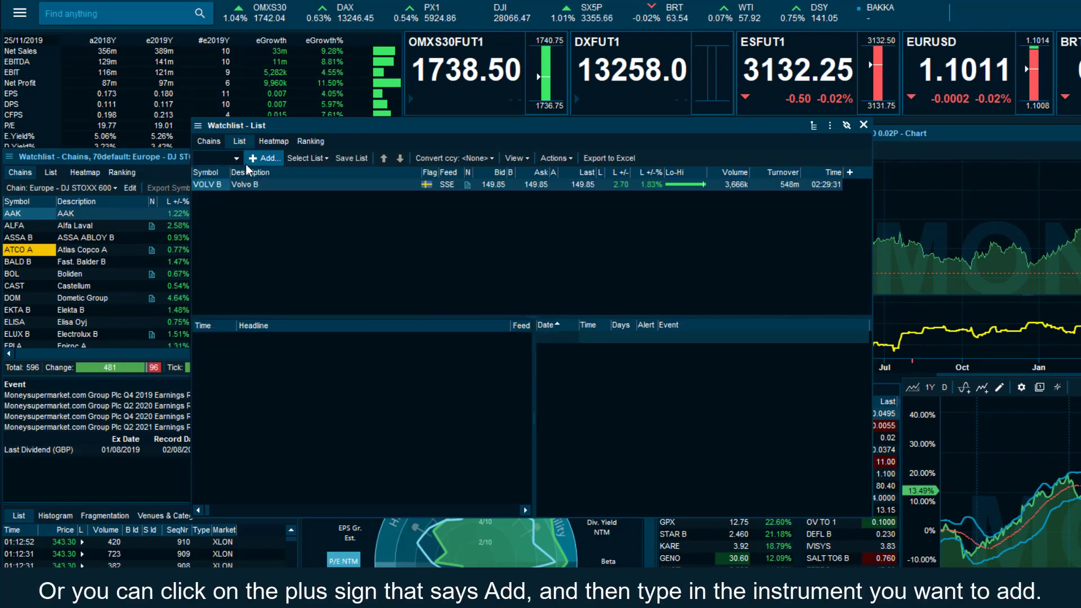
pyautogui.click(252, 159)
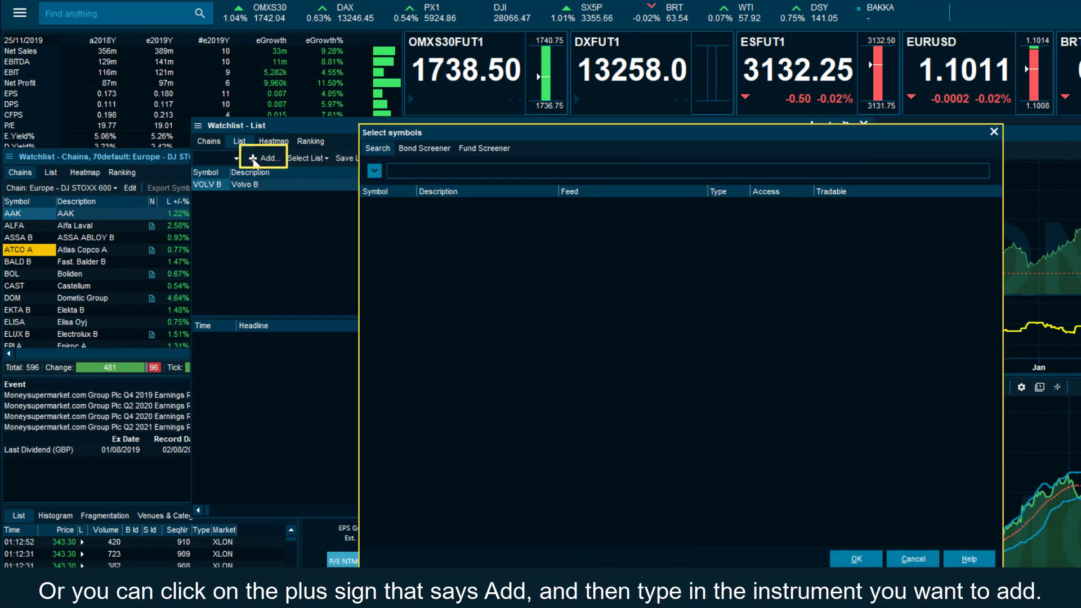
pyautogui.write('tesla')
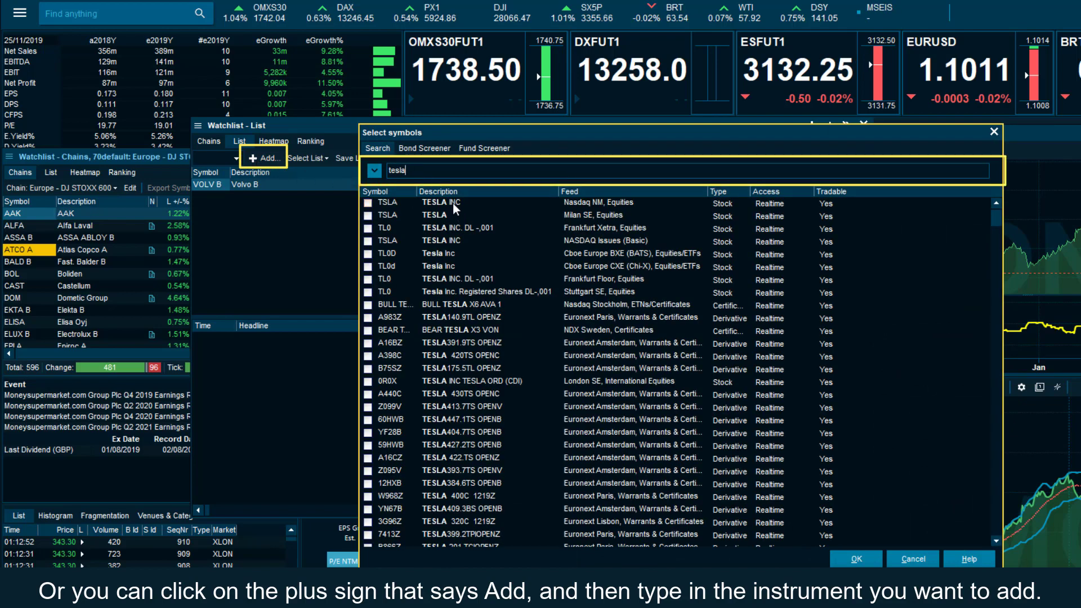
pyautogui.doubleClick(453, 204)
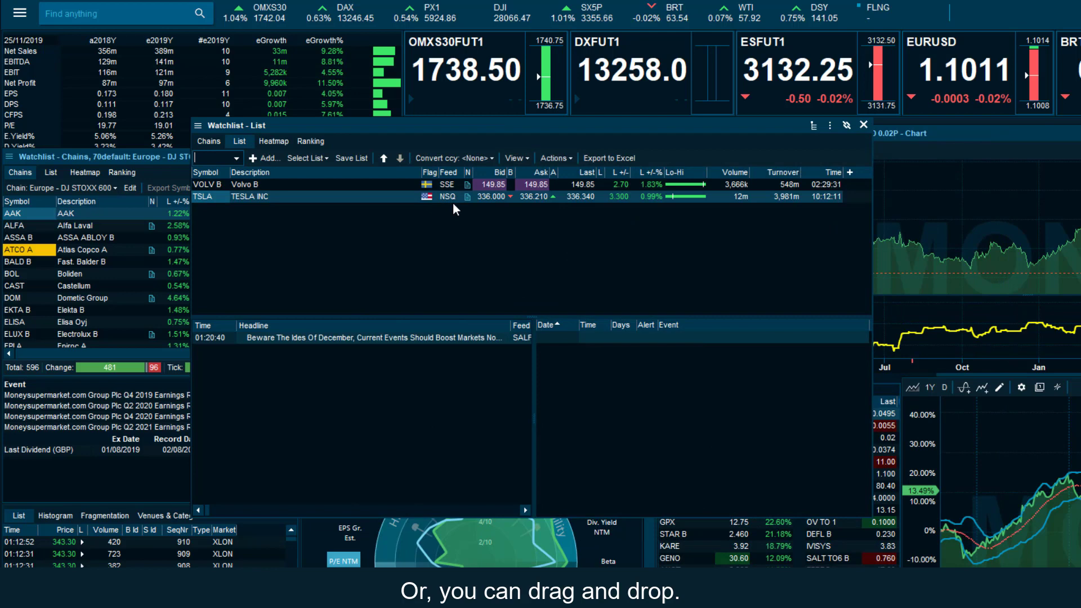
# Add an instrument from the Europe - DJ STOXX 600 chain to the new watchlist
pyautogui.scroll(-10, 95, 270)
pyautogui.moveTo(28, 225); pyautogui.dragTo(256, 241)
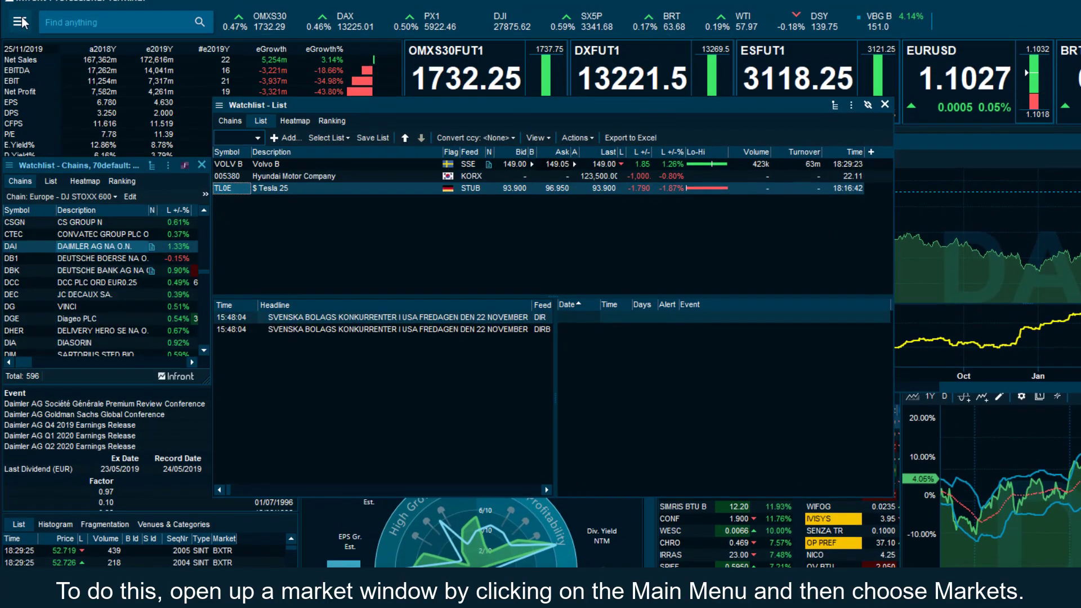
# Open the Frankfurt Xetra, Equities market and add DAIMLER AG NA O.N. from it to the watchlist
pyautogui.click(19, 13)
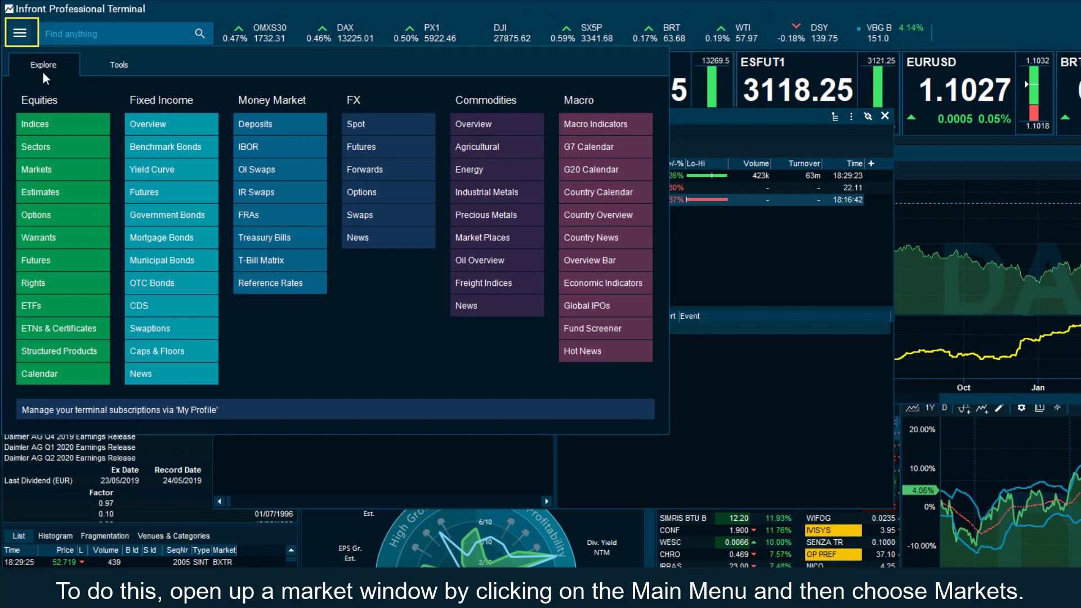
pyautogui.click(82, 176)
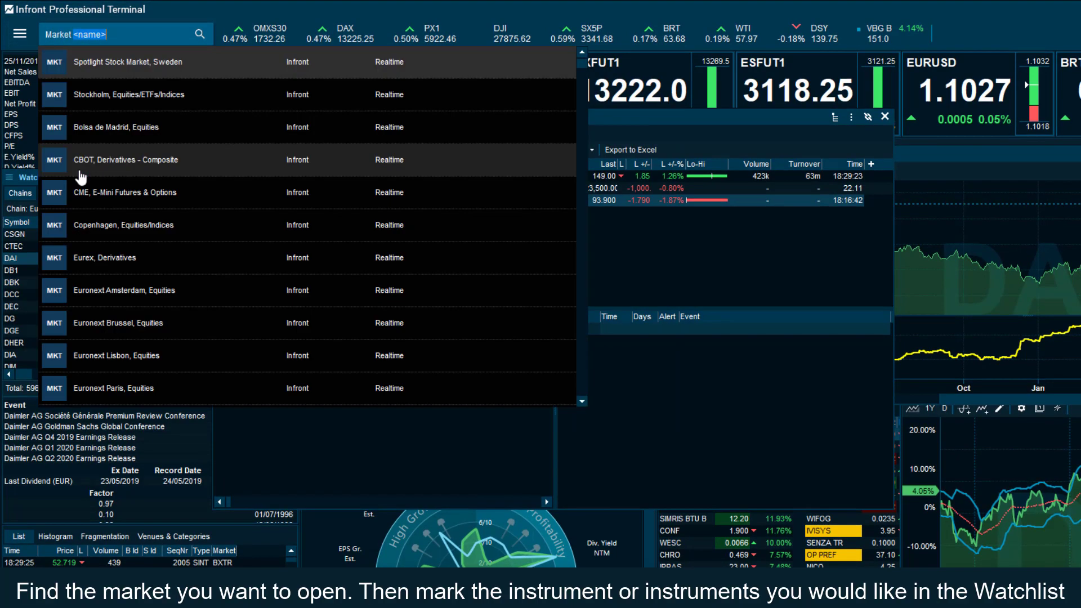
pyautogui.scroll(-5, 103, 279)
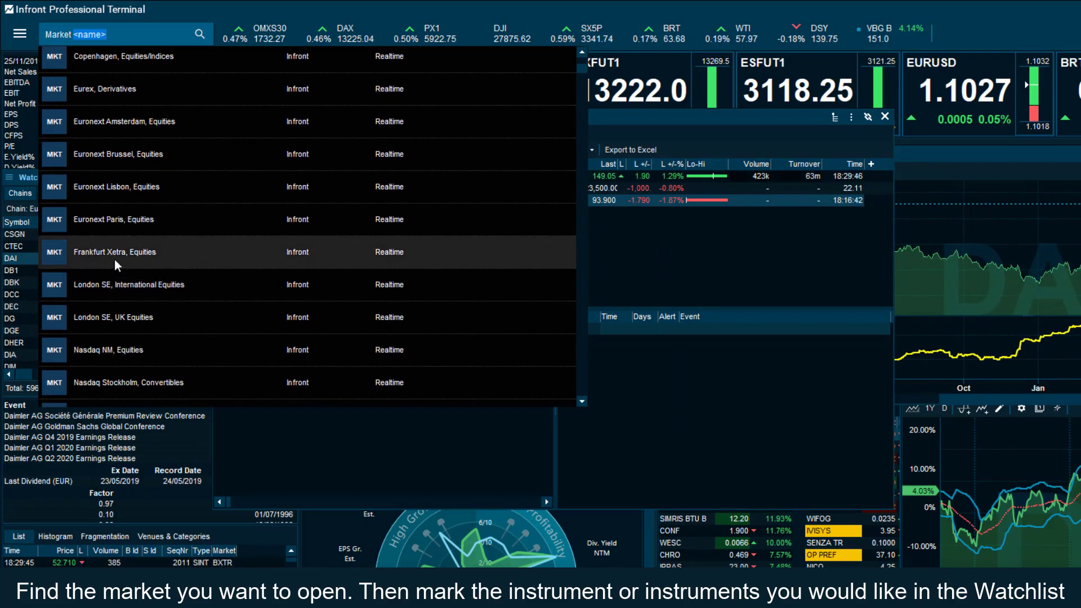
pyautogui.click(175, 253)
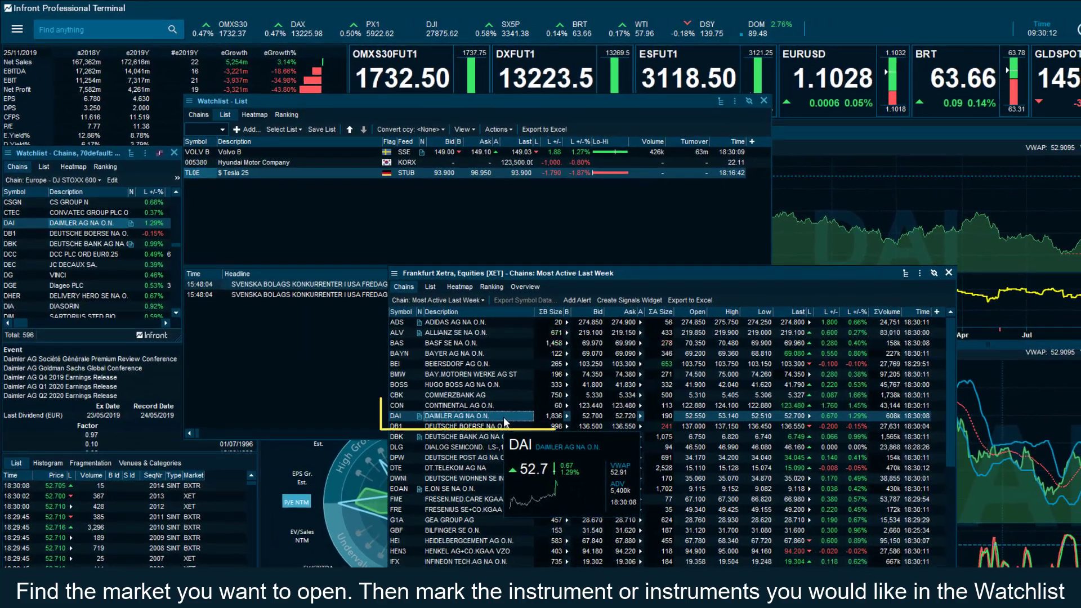
pyautogui.moveTo(504, 416); pyautogui.dragTo(352, 229)
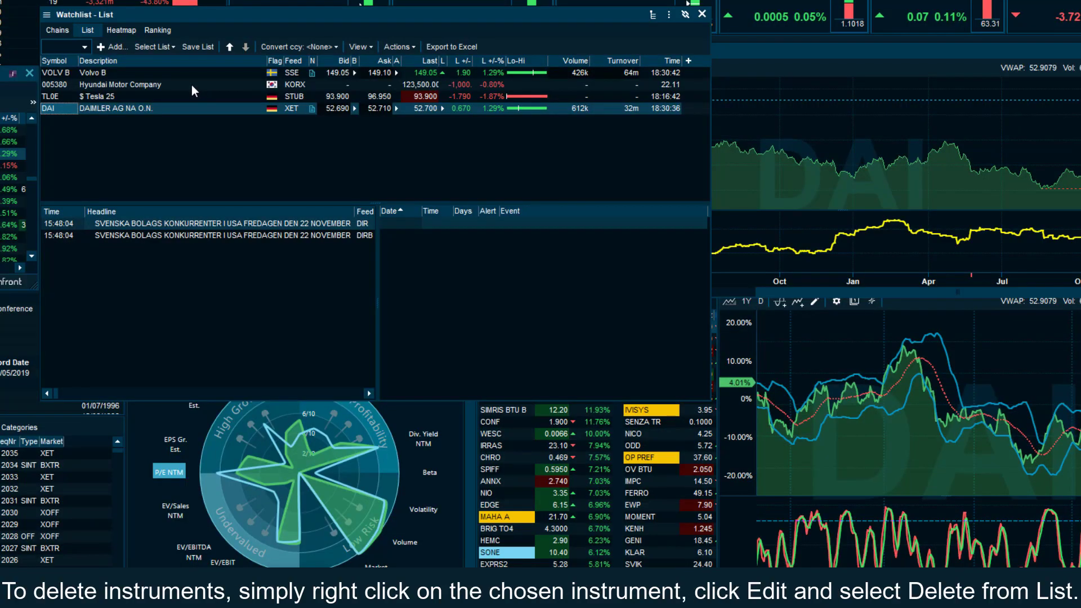
# Delete Hyundai Motor Company from the watchlist
pyautogui.moveTo(316, 161)
pyautogui.rightClick(192, 83)
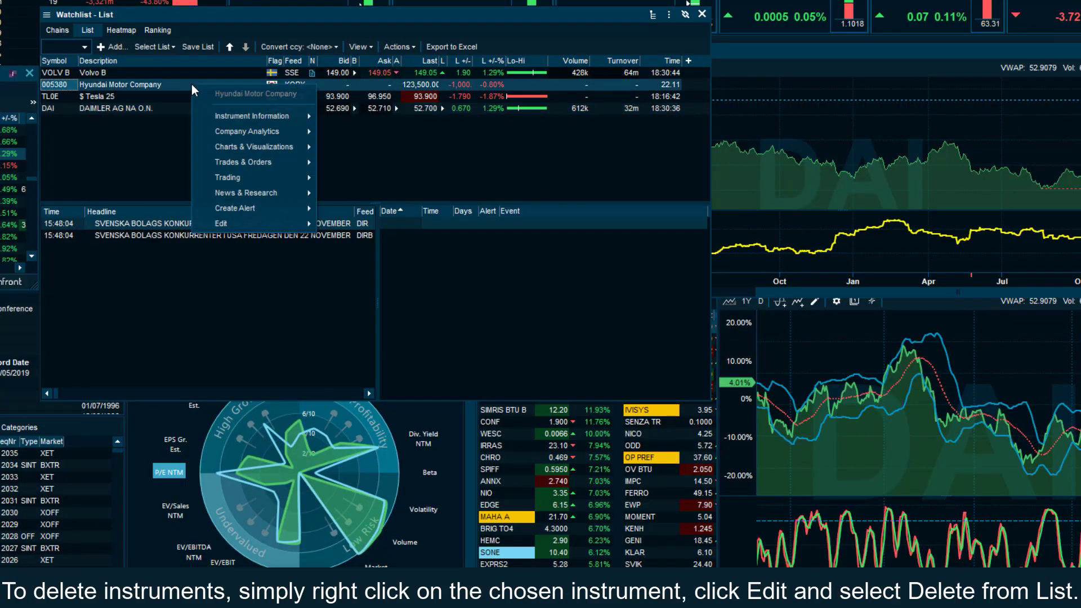
pyautogui.click(218, 229)
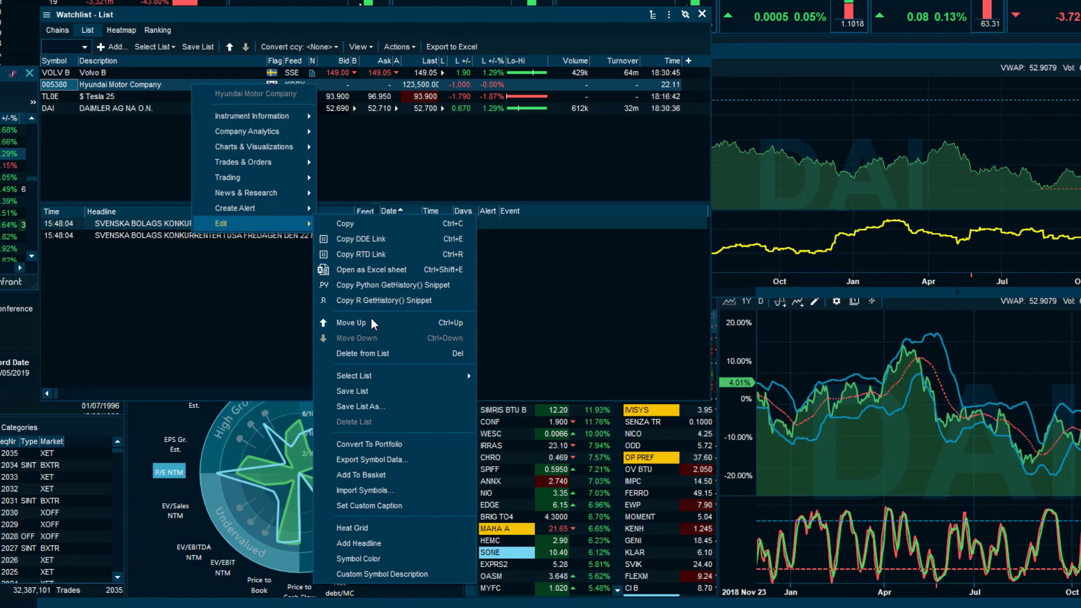
pyautogui.click(407, 354)
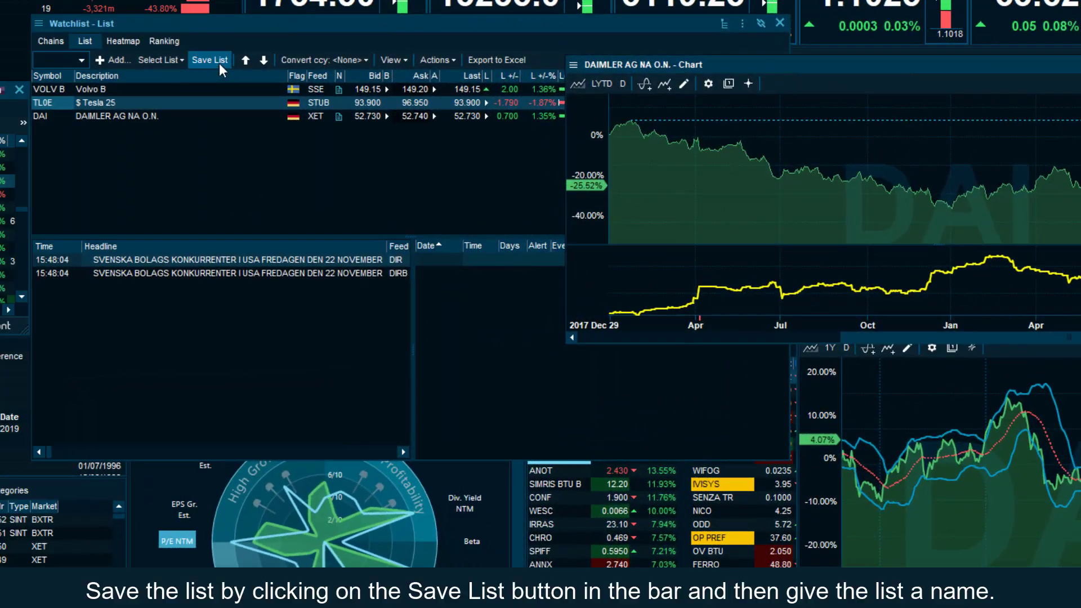
# Save the list as "watchlist tutorial" and open the selection of saved lists
pyautogui.click(219, 63)
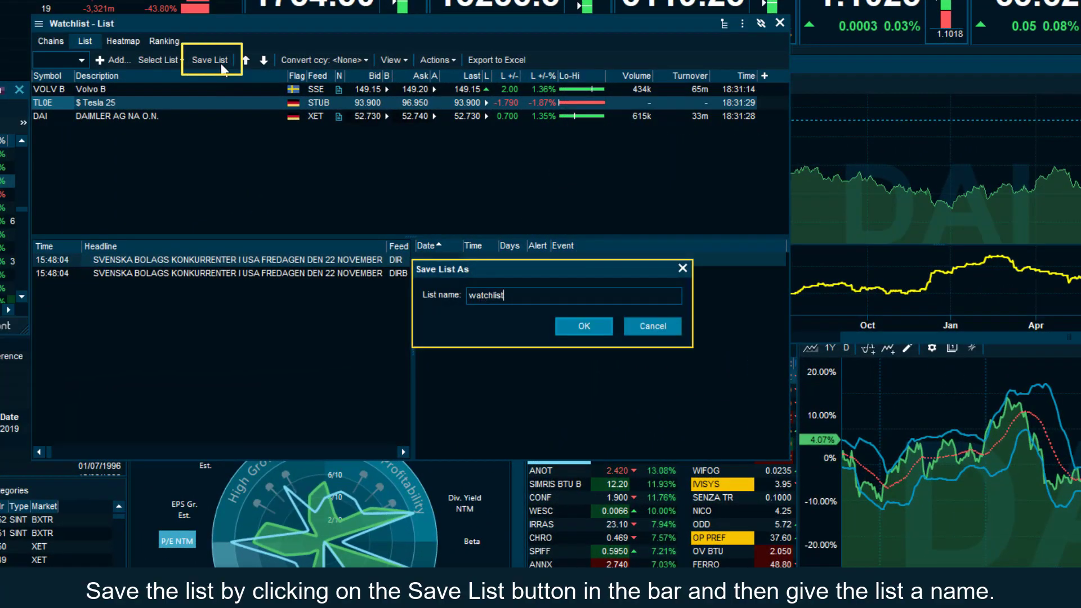
pyautogui.write('watchlist tutorial')
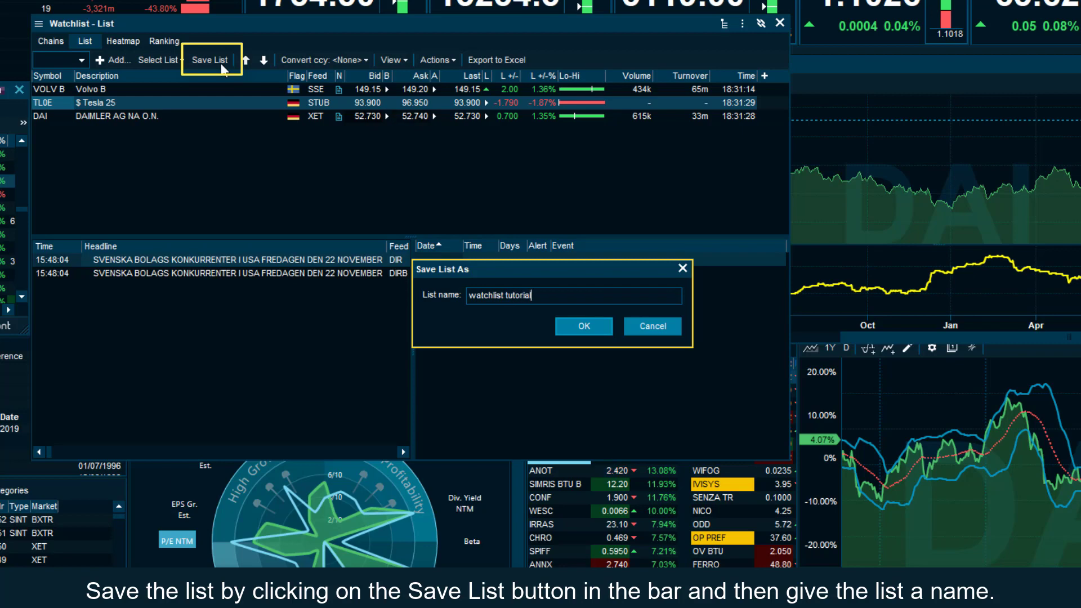
pyautogui.click(596, 333)
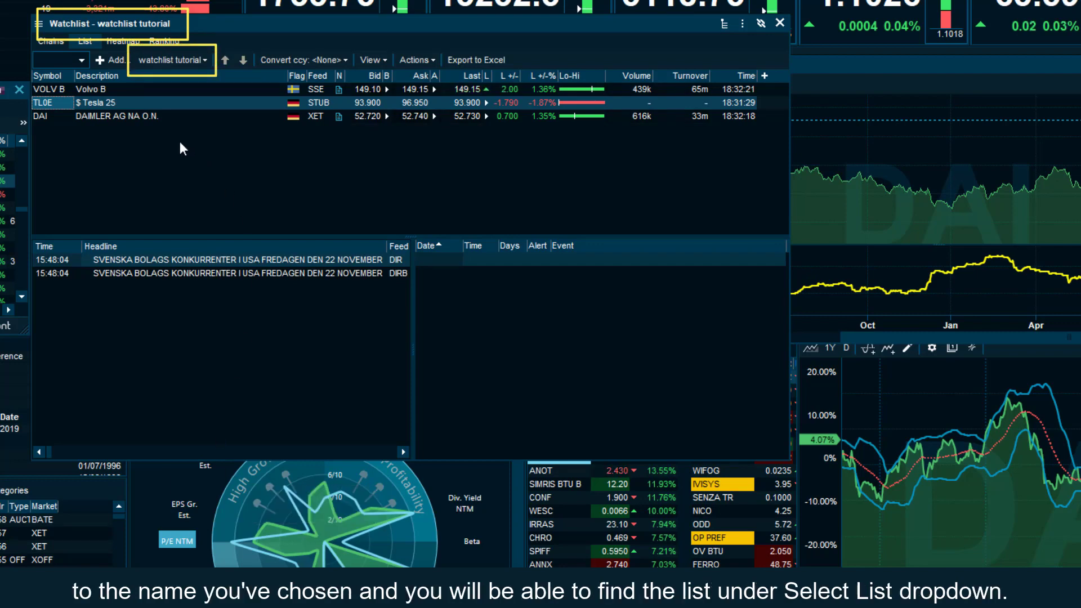
pyautogui.click(201, 63)
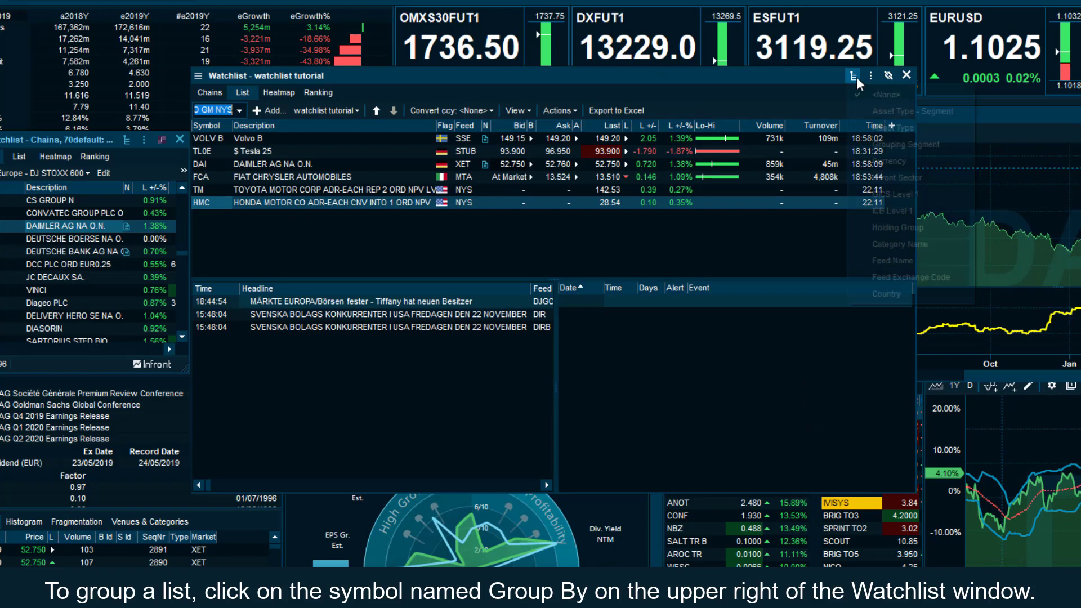
# Group the watchlist's instruments by Country, and reset the grouping to None
pyautogui.click(725, 25)
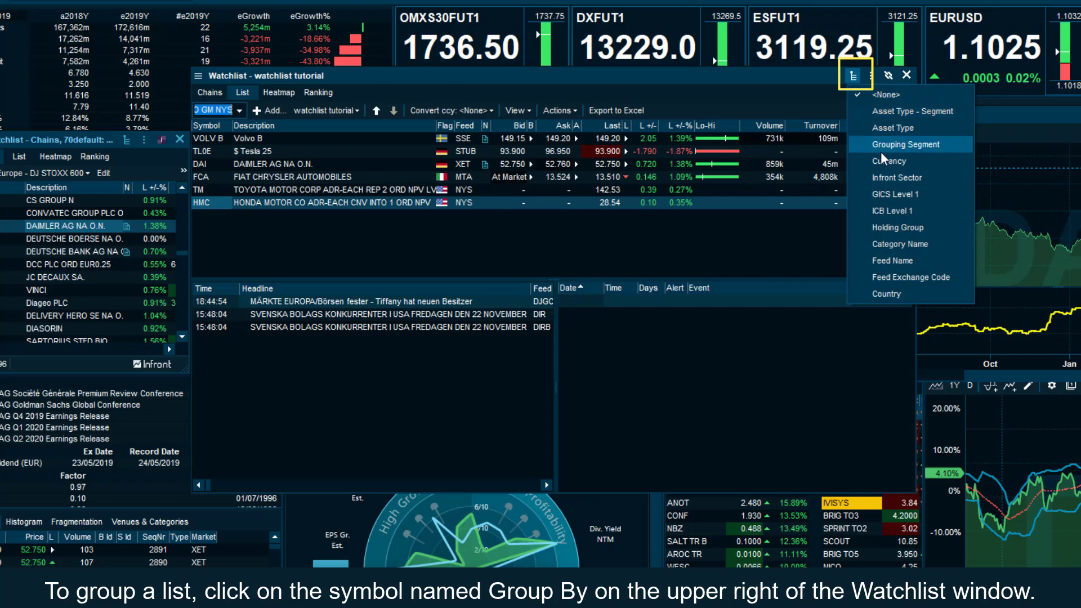
pyautogui.click(947, 178)
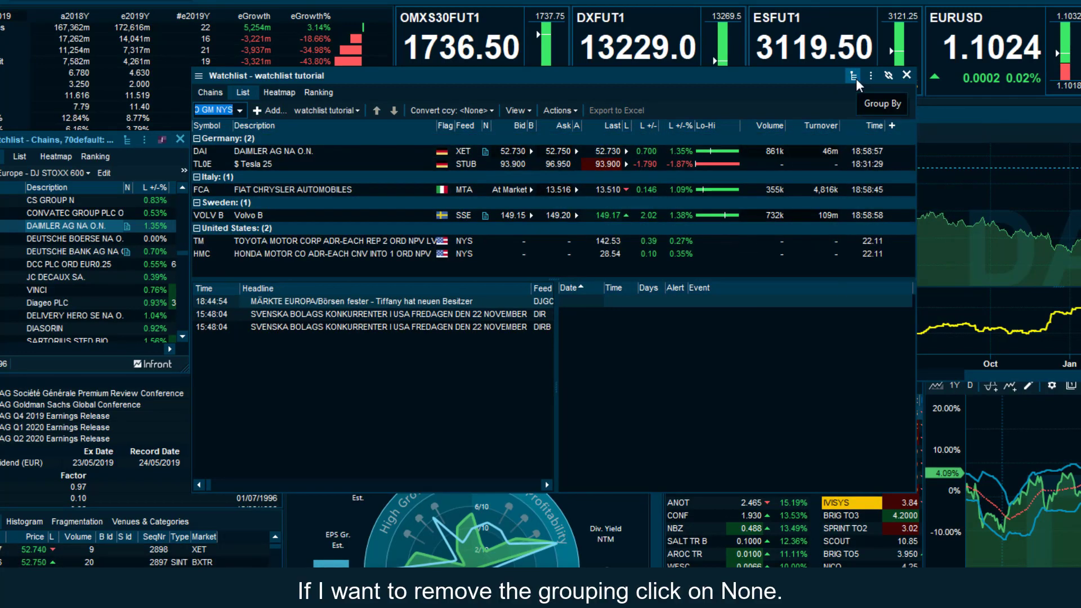
pyautogui.click(854, 77)
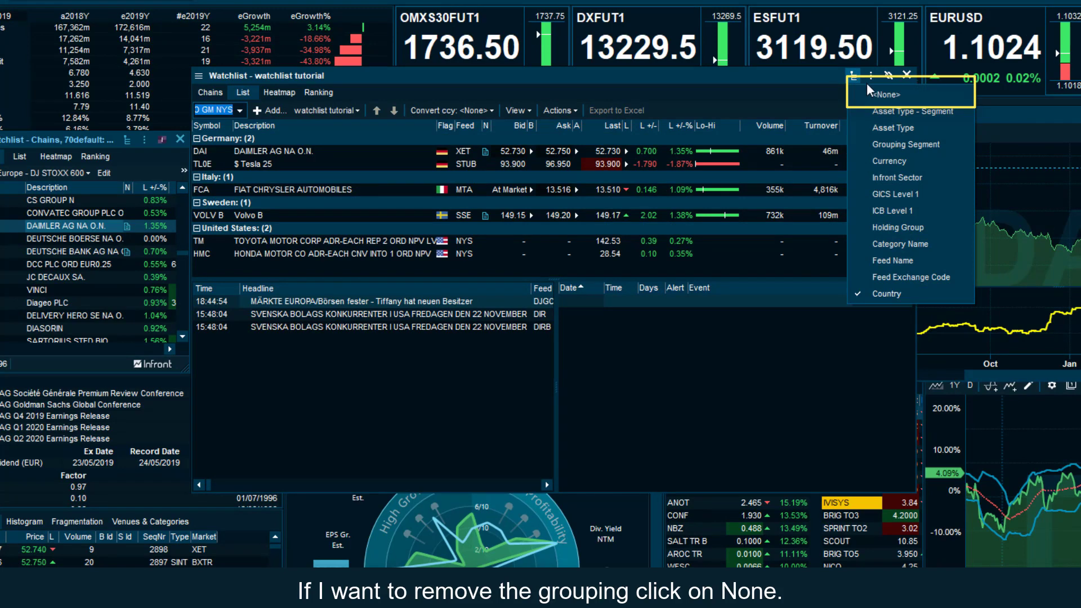
pyautogui.click(876, 96)
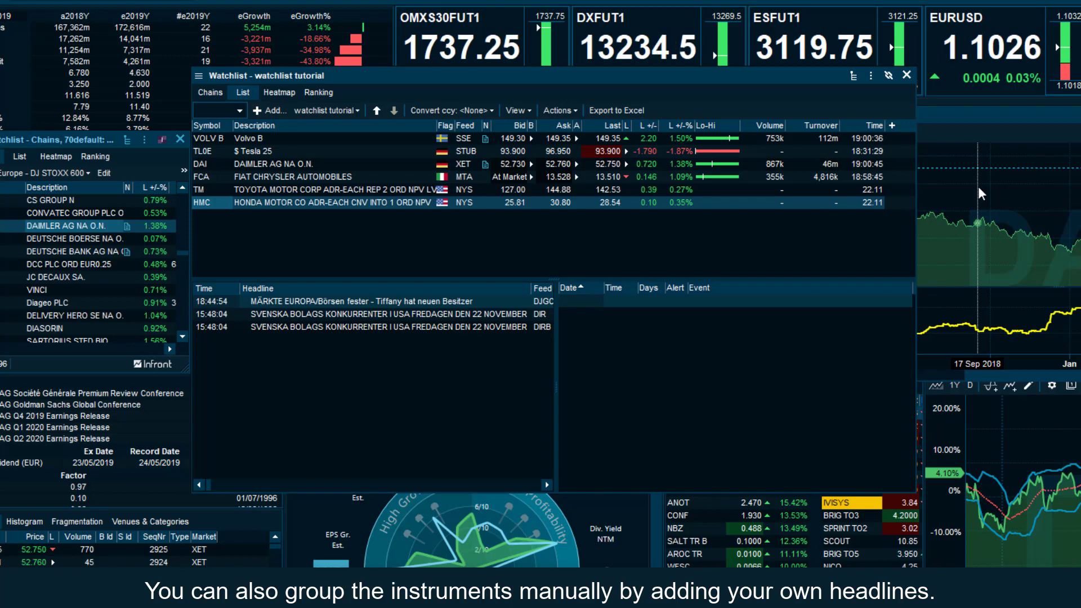
# Insert a headline captioned "United States" above the Toyota Motor Corp row in the watchlist
pyautogui.rightClick(255, 194)
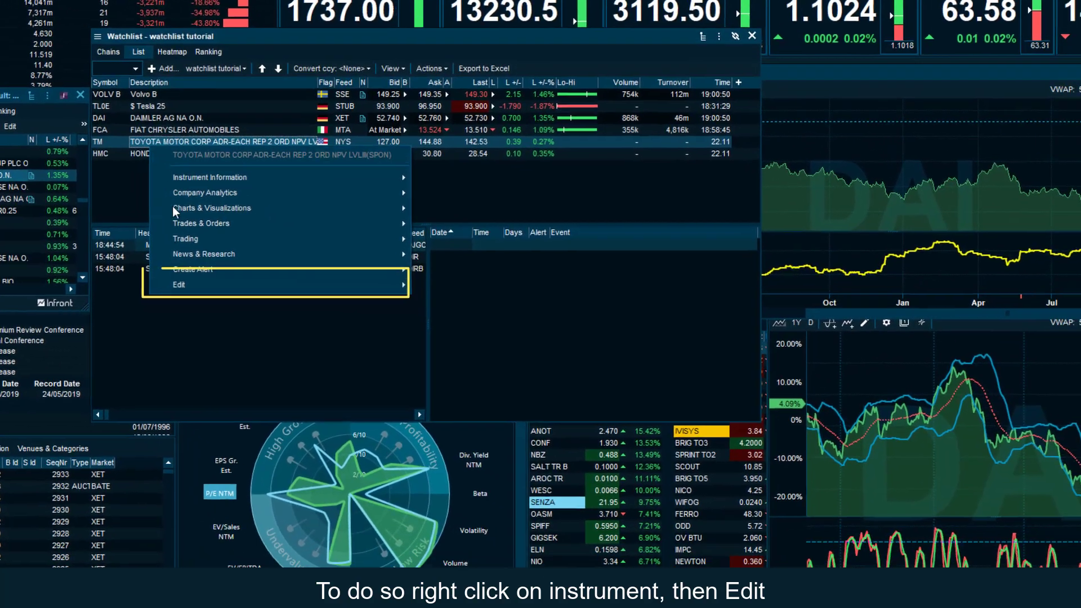
pyautogui.moveTo(253, 326)
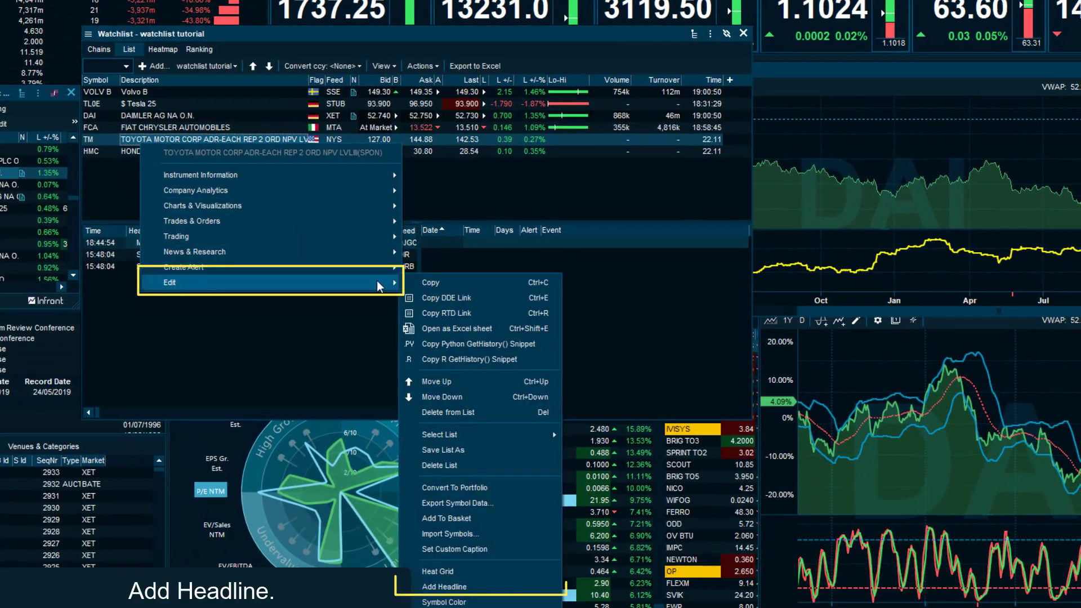
pyautogui.click(506, 587)
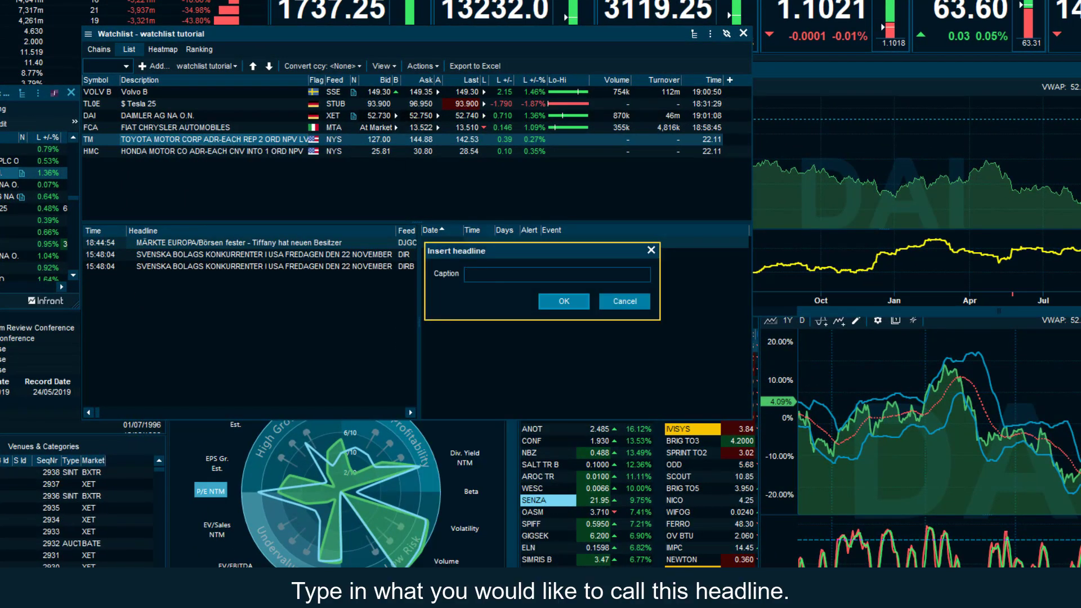
pyautogui.write('United States')
pyautogui.click(556, 306)
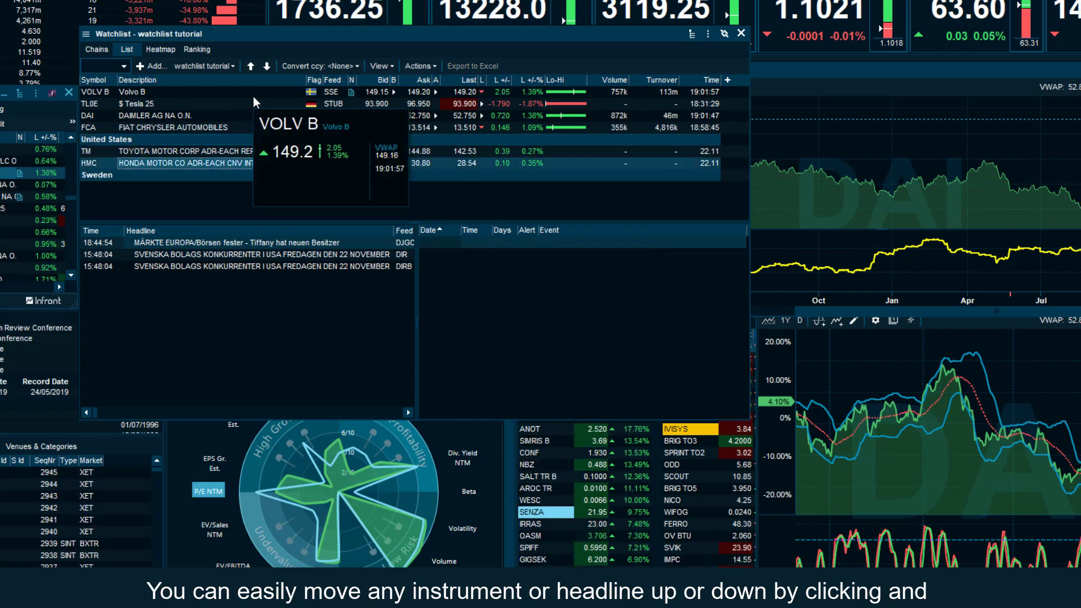
# Move Volvo B below the Sweden headline and select the Toyota Motor Corp row
pyautogui.moveTo(252, 96); pyautogui.dragTo(252, 175)
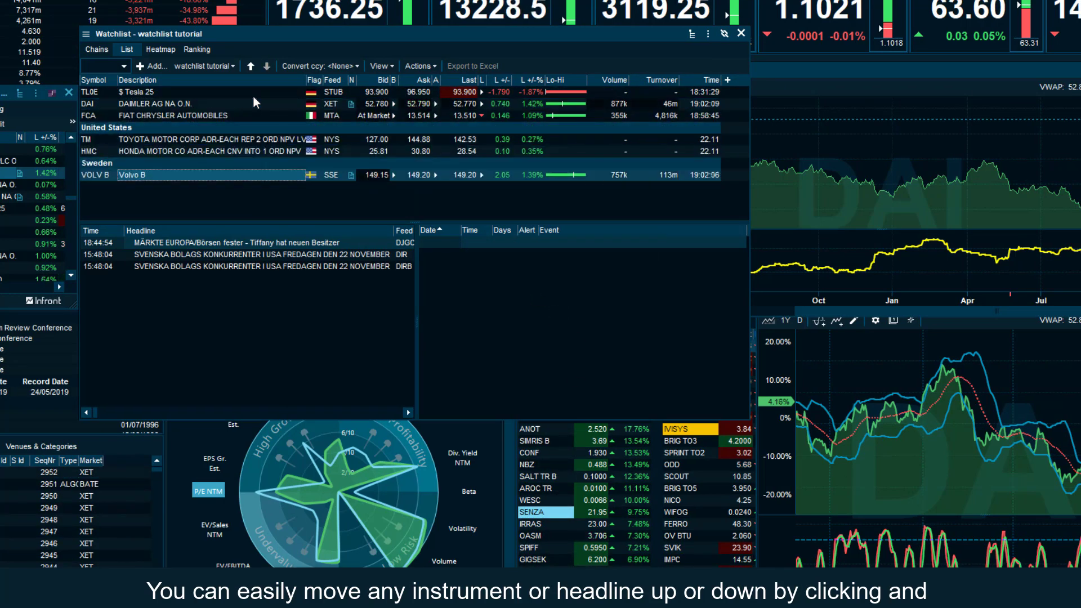
pyautogui.click(253, 139)
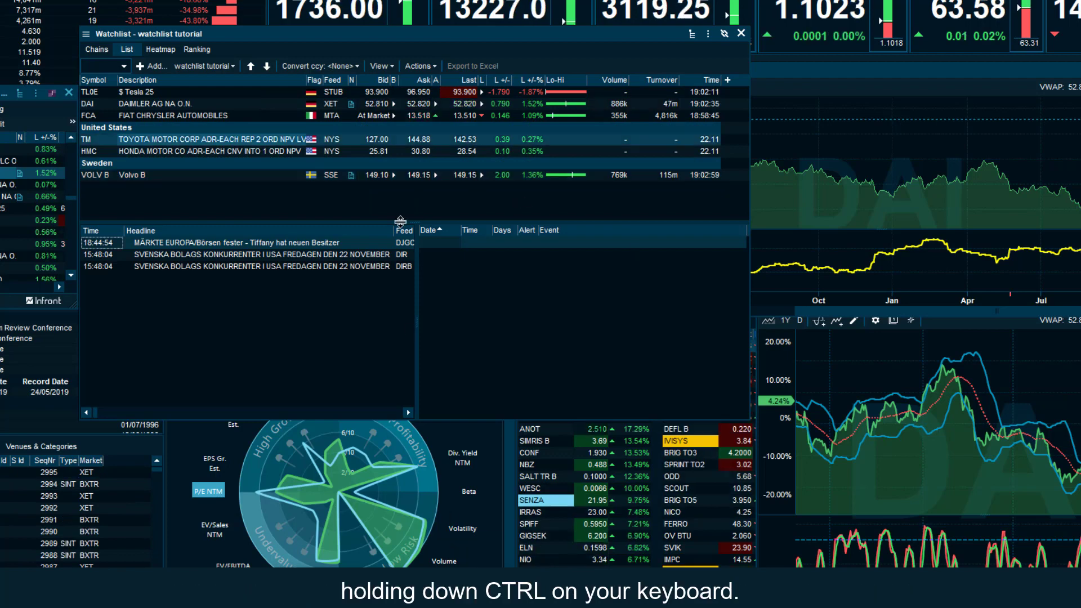
# Insert a headline captioned "Italy" directly above the Volvo B row in the watchlist
pyautogui.click(254, 177)
pyautogui.rightClick(254, 177)
pyautogui.click(315, 310)
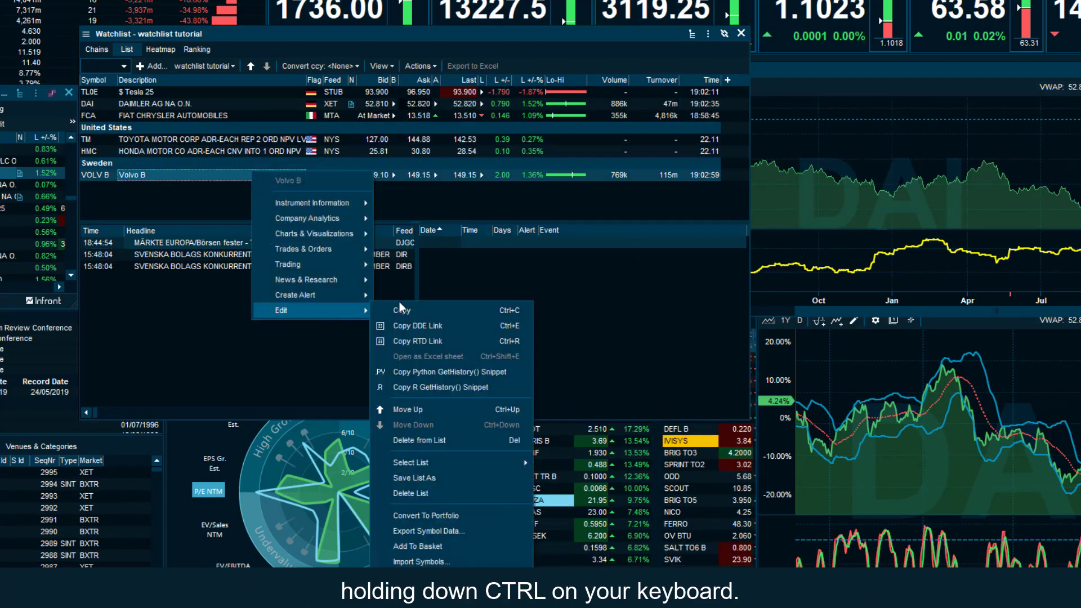
pyautogui.click(422, 575)
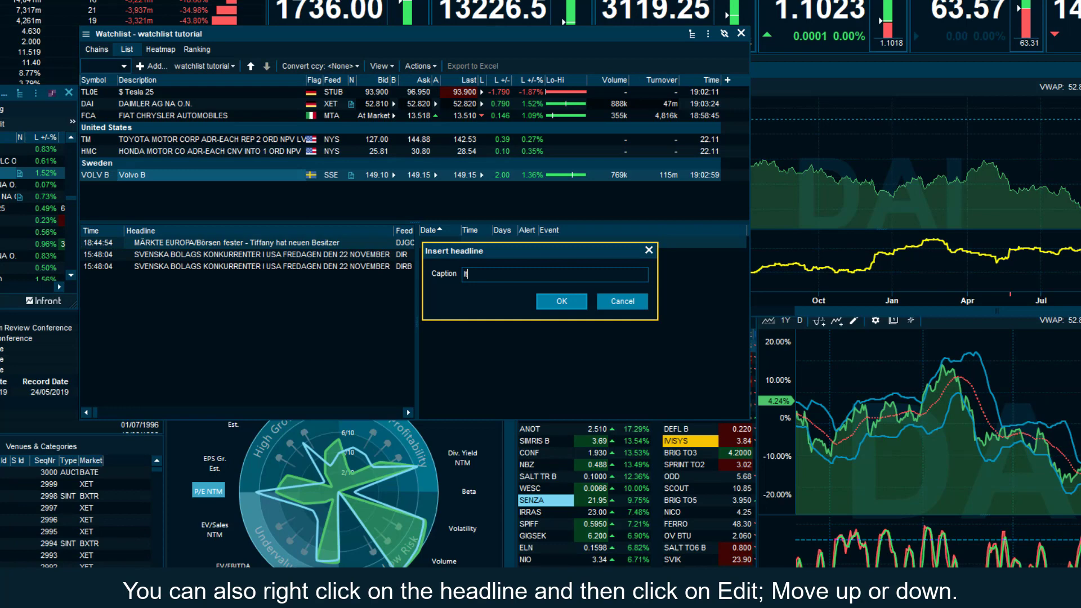
pyautogui.press('Return')
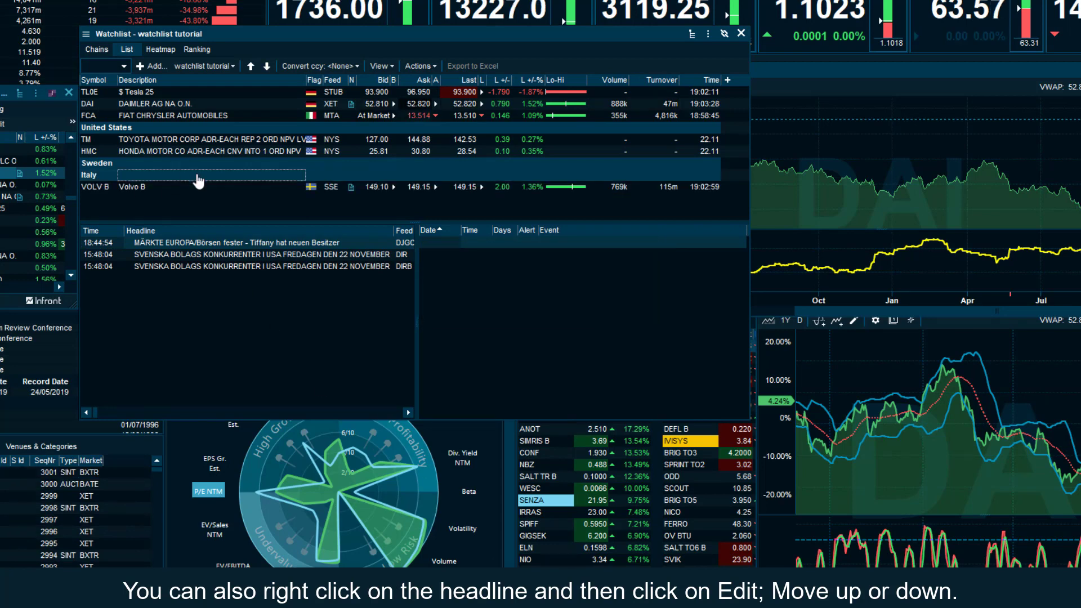
# Move the Italy headline above the Fiat Chrysler Automobiles row, and delete the Sweden headline
pyautogui.hotkey('ctrl', 'Up')
pyautogui.hotkey('ctrl', 'Up')
pyautogui.hotkey('ctrl', 'Up')
pyautogui.hotkey('ctrl', 'Up')
pyautogui.hotkey('ctrl', 'Up')
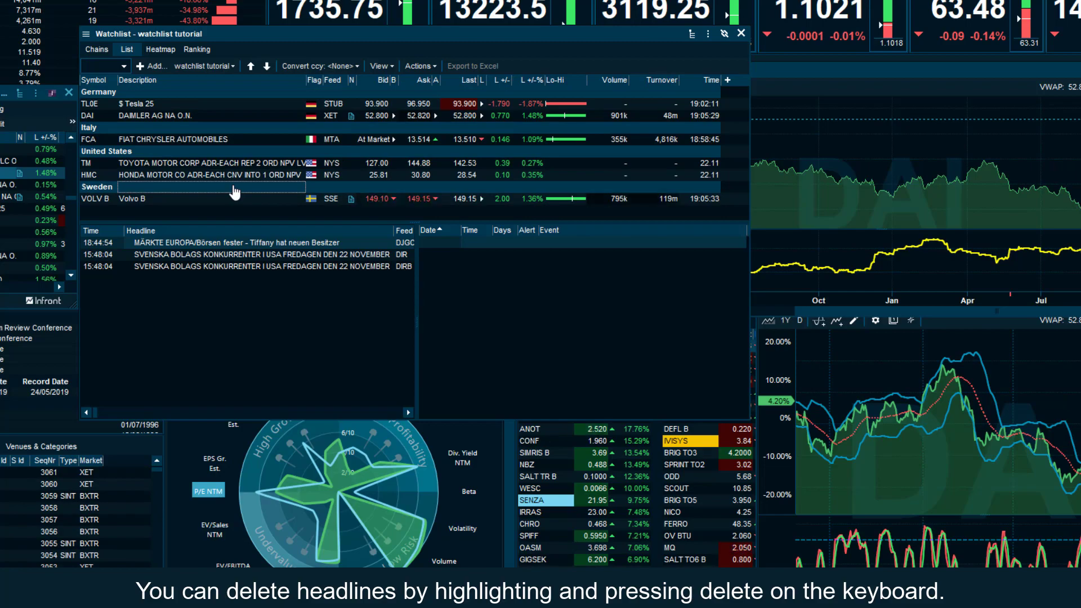
pyautogui.press('Delete')
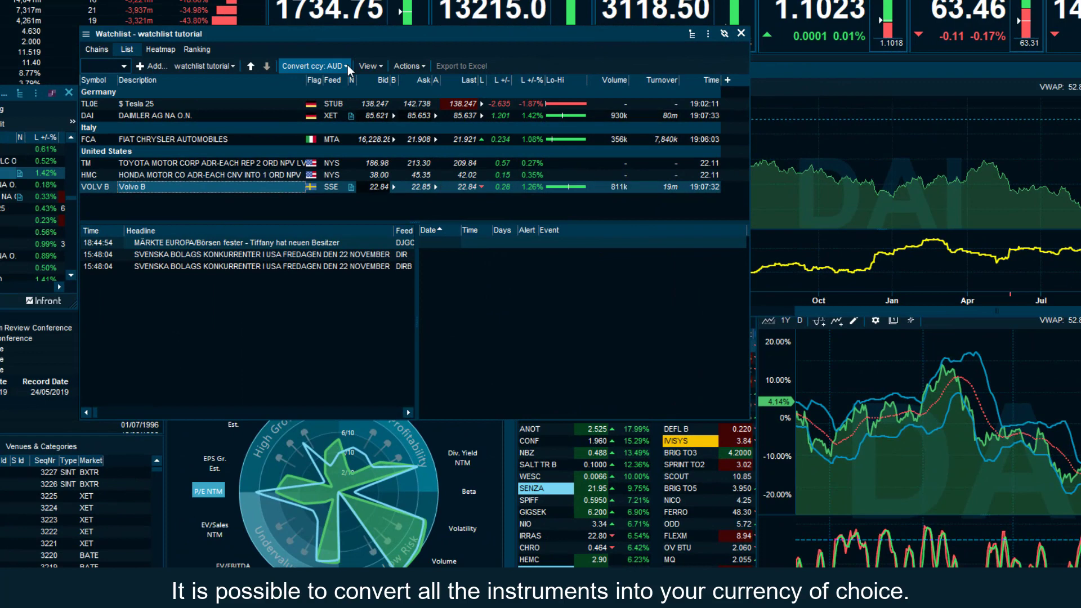
# Convert the watchlist's instruments to EUR - Euro, and revert the currency conversion to None
pyautogui.click(347, 65)
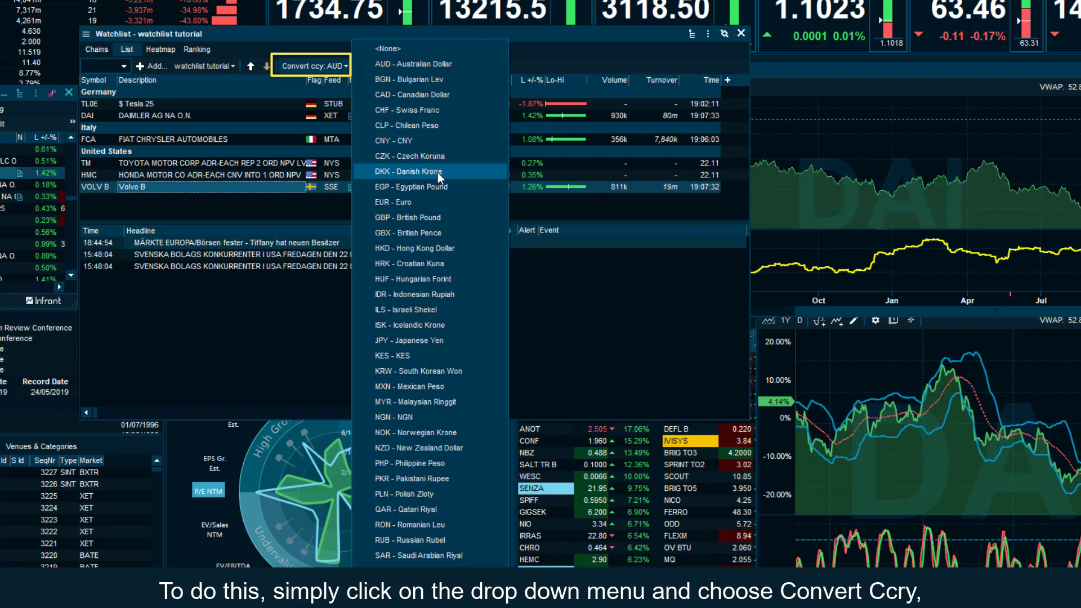
pyautogui.click(461, 202)
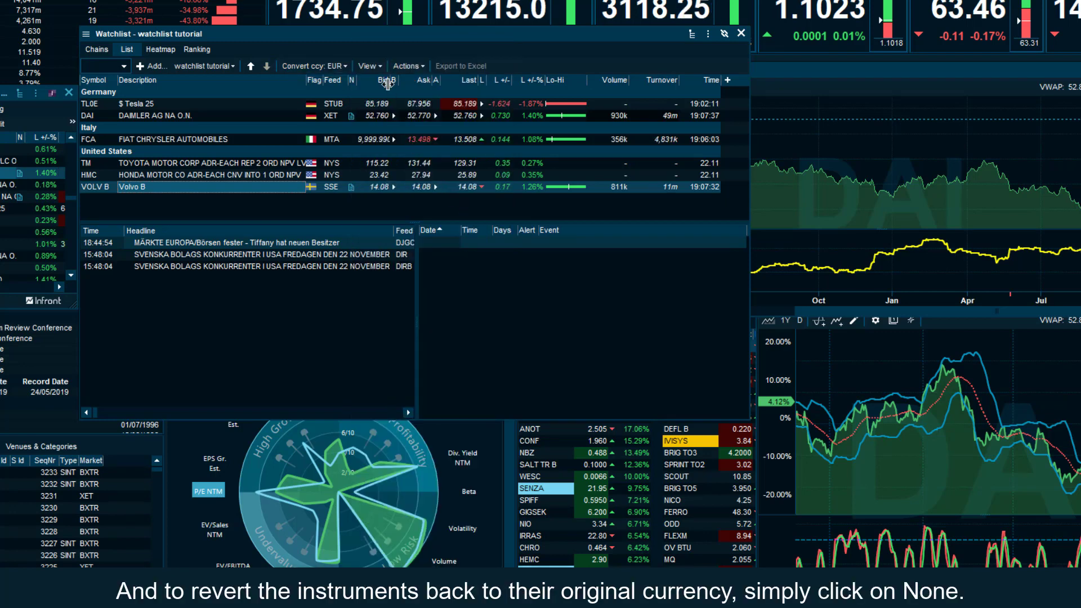
pyautogui.click(346, 64)
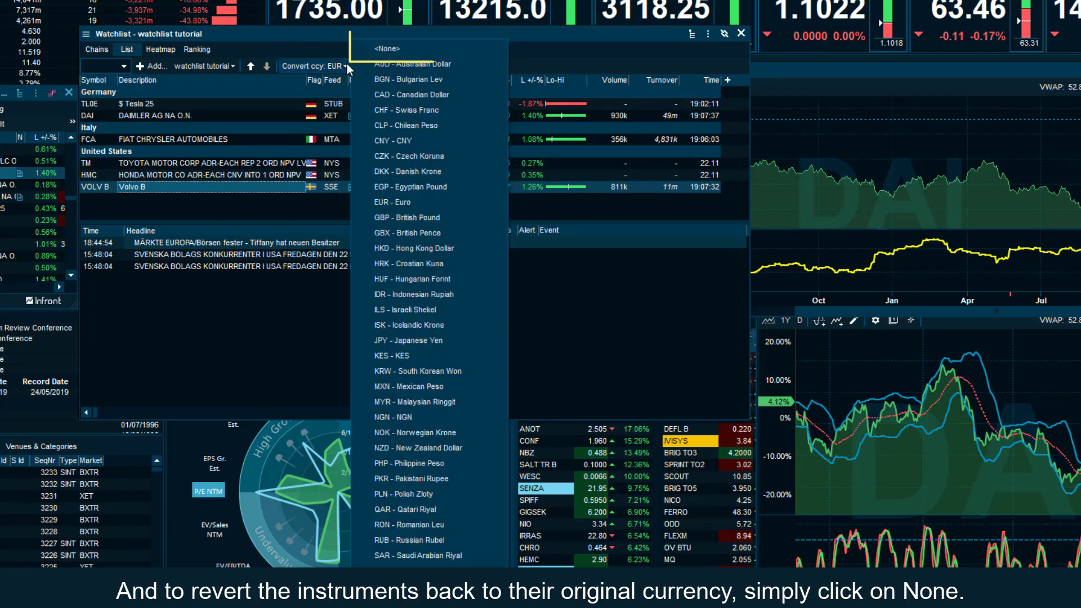
pyautogui.click(423, 49)
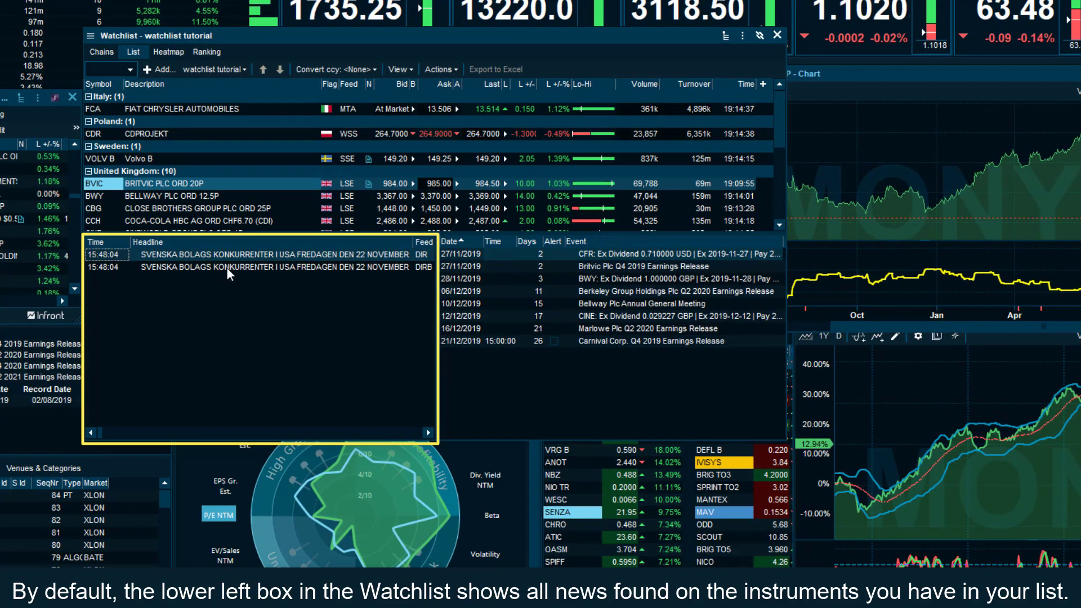
# Examine the Germany news sources in the watchlist's news service selection and accept the selection
pyautogui.rightClick(227, 268)
pyautogui.click(264, 276)
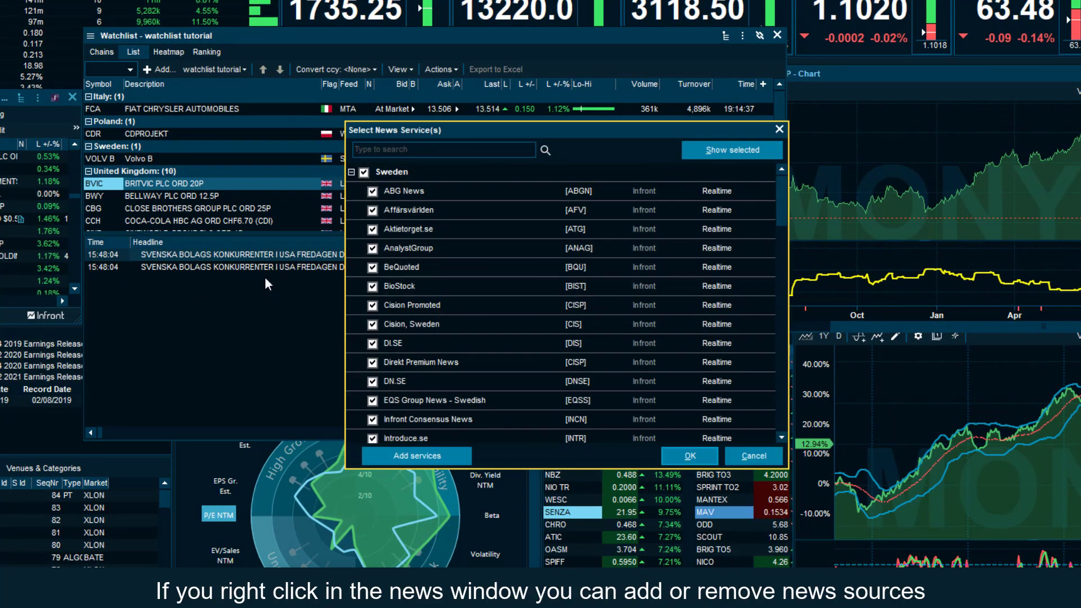
pyautogui.click(351, 172)
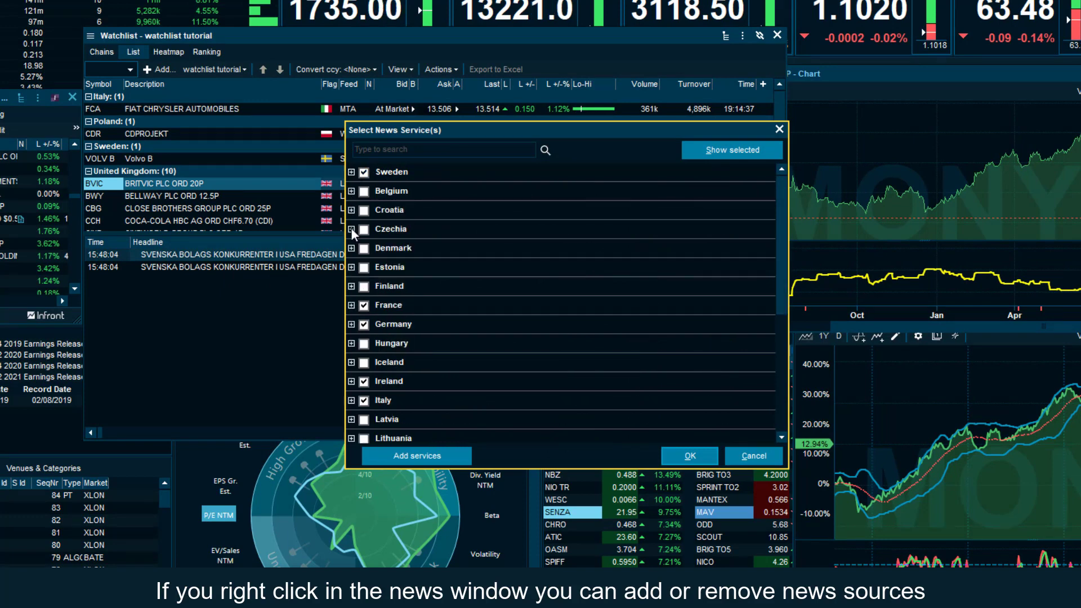
pyautogui.click(351, 323)
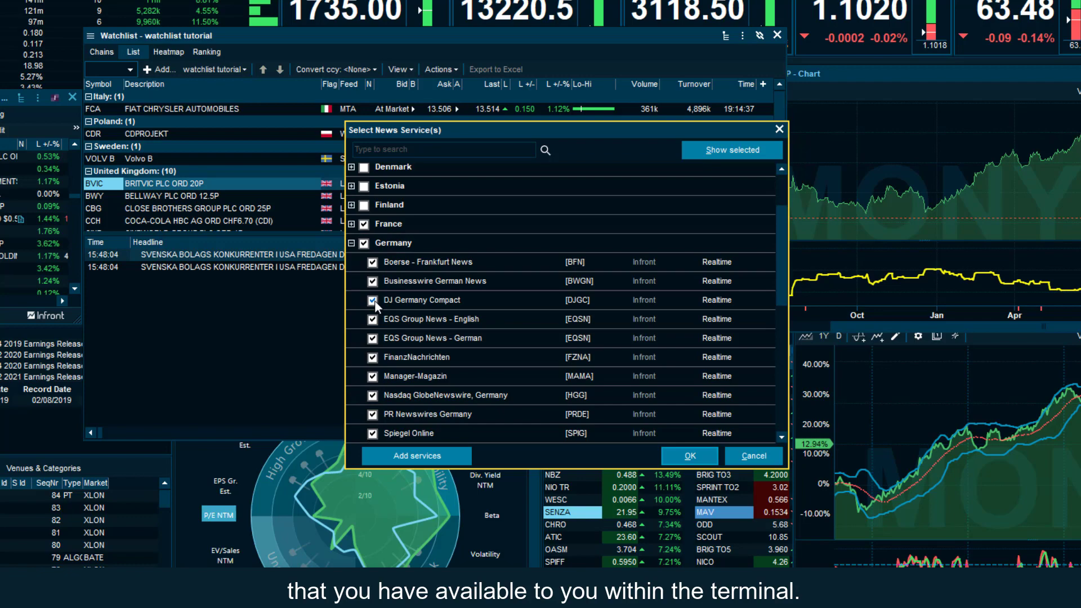
pyautogui.click(671, 462)
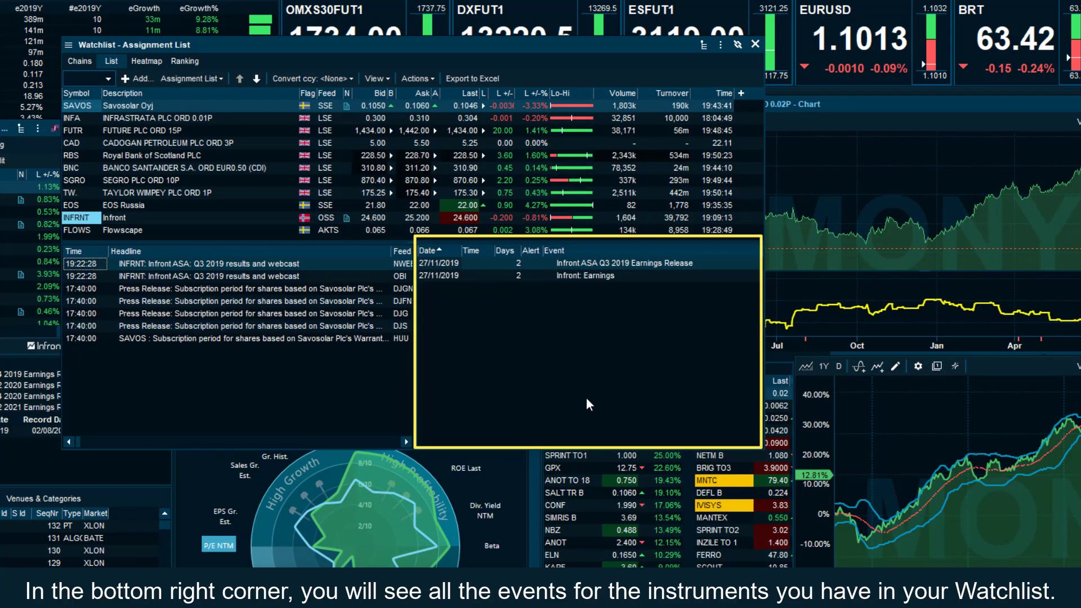
# Set the watchlist's events box to show events for the Upcoming Quarter
pyautogui.rightClick(592, 383)
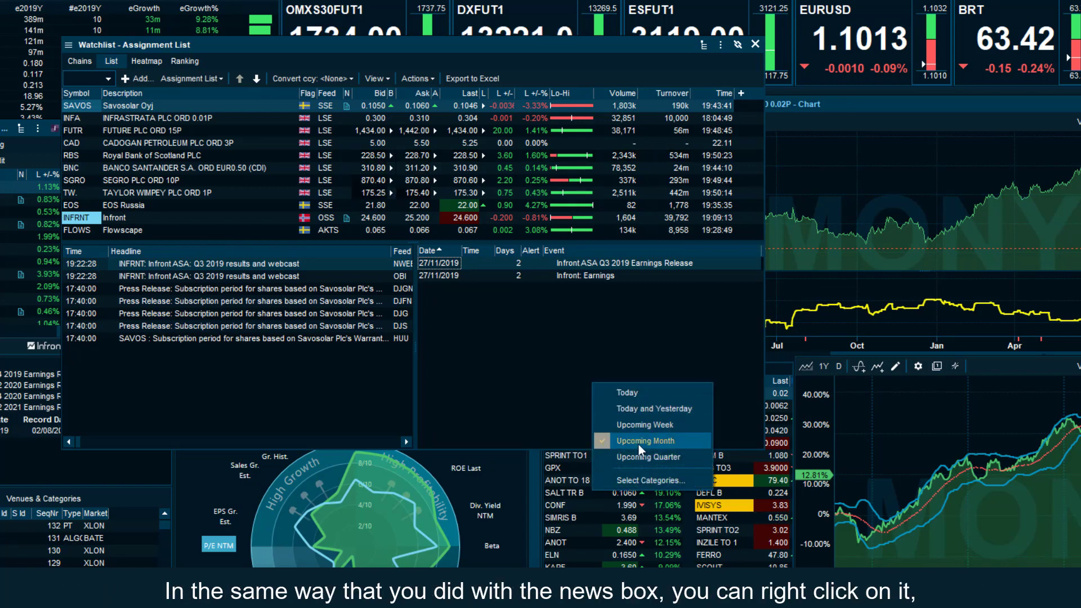
pyautogui.click(657, 455)
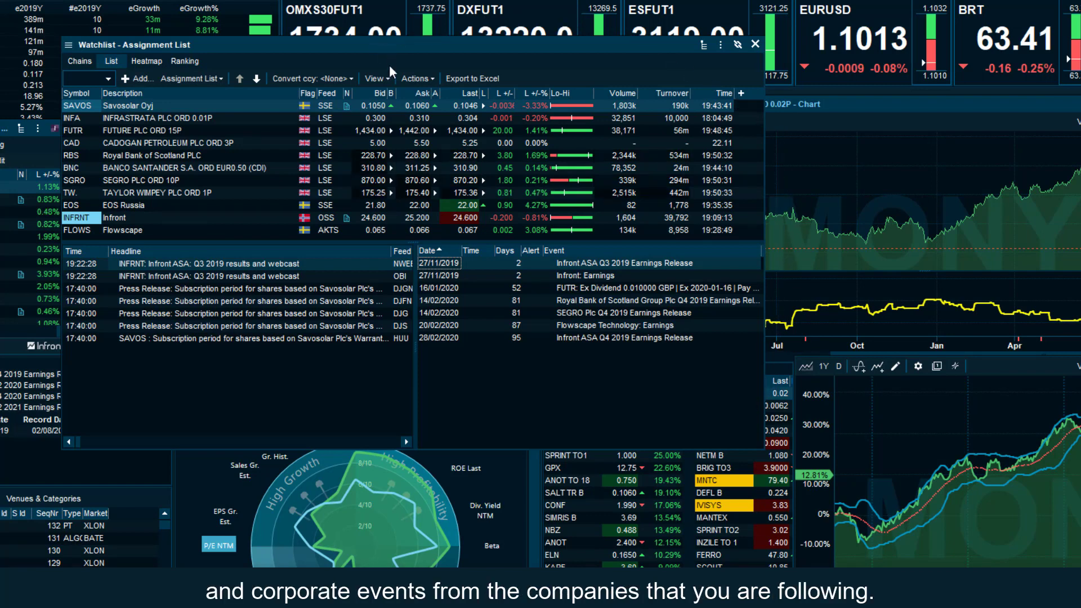
# Hide the Events and News boxes of the watchlist and show the Winners and Losers chart instead
pyautogui.click(389, 82)
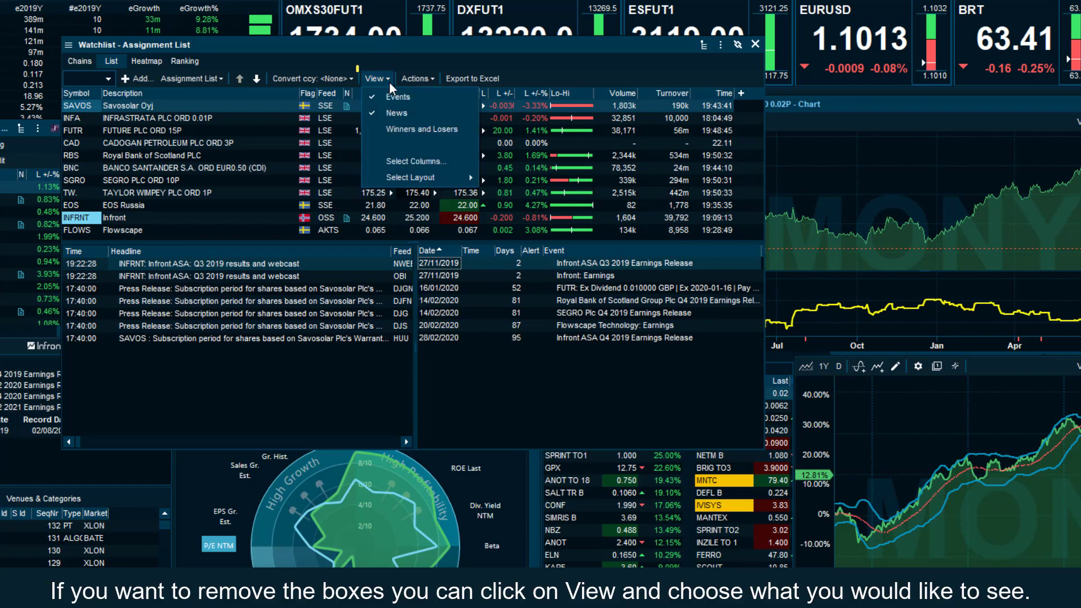
pyautogui.click(390, 96)
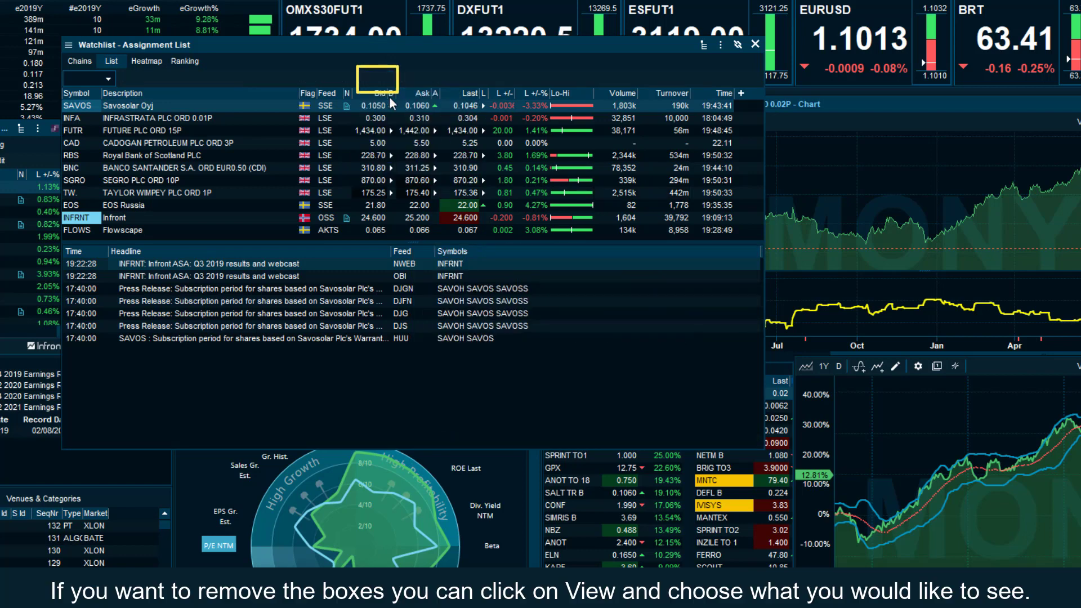
pyautogui.click(387, 84)
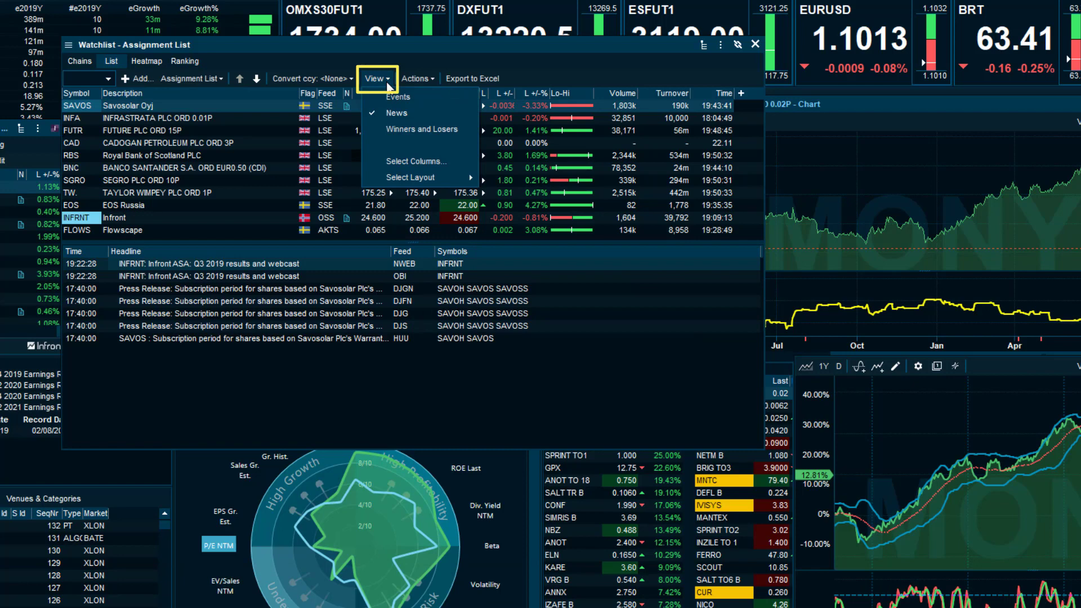
pyautogui.click(388, 111)
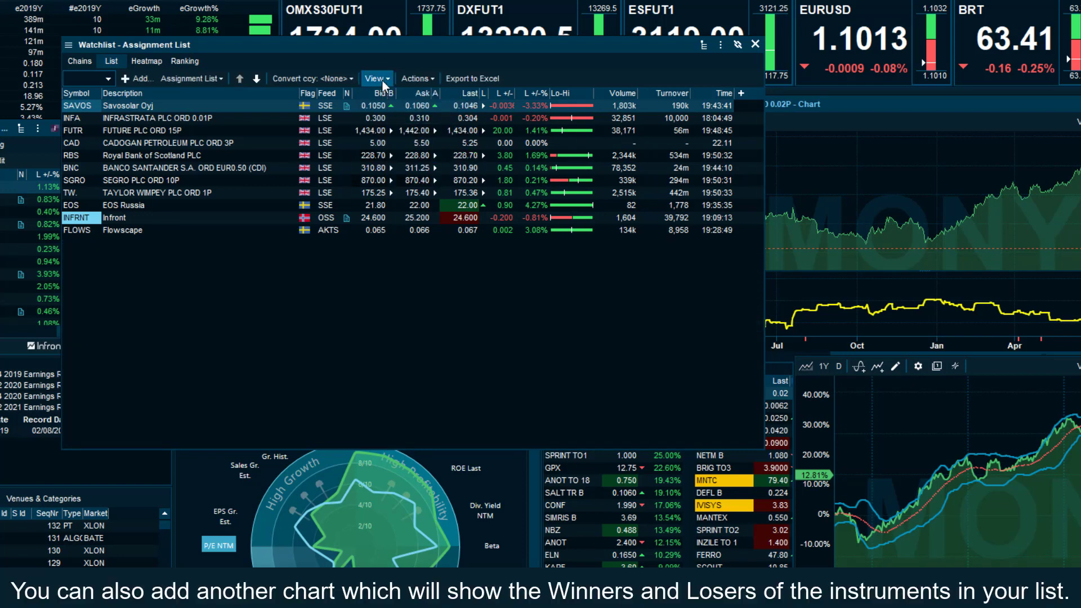
pyautogui.click(383, 79)
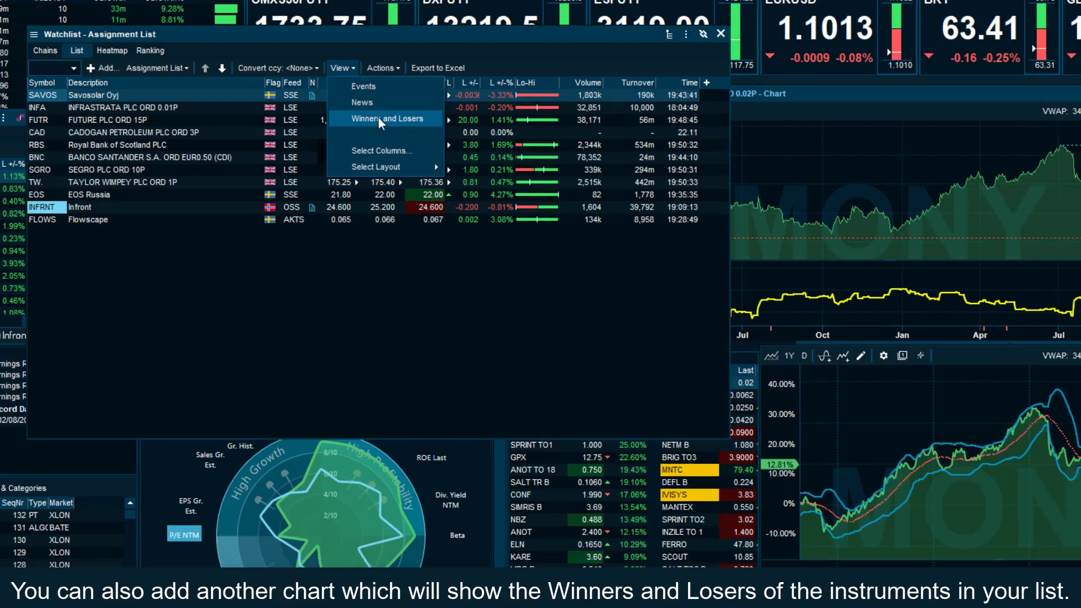
pyautogui.click(412, 129)
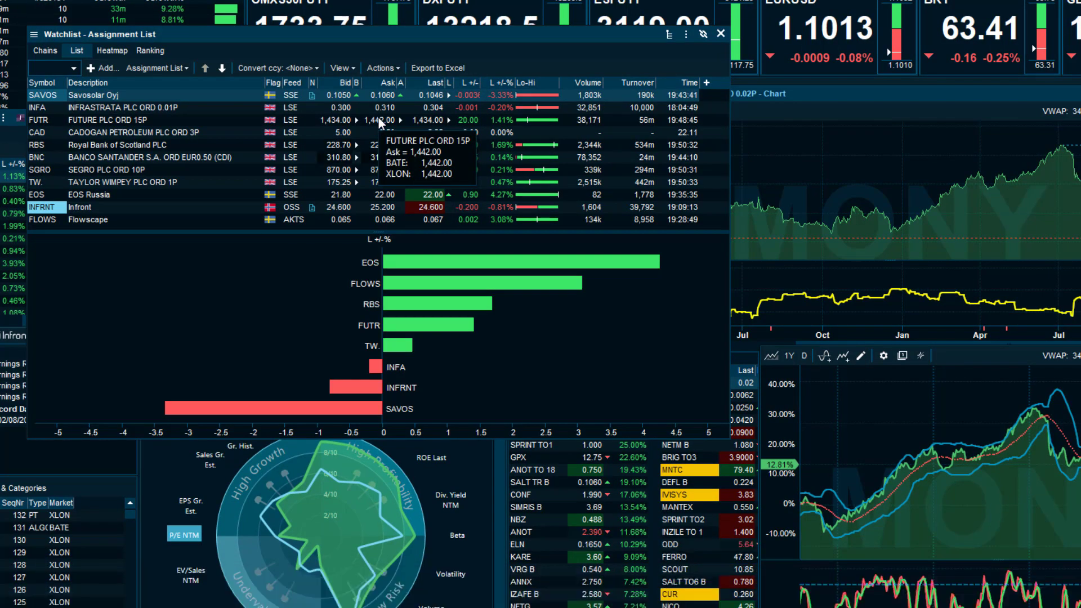
# Add a daily alert for the entire Assignment List that triggers when any symbol's change% is above 3
pyautogui.click(393, 68)
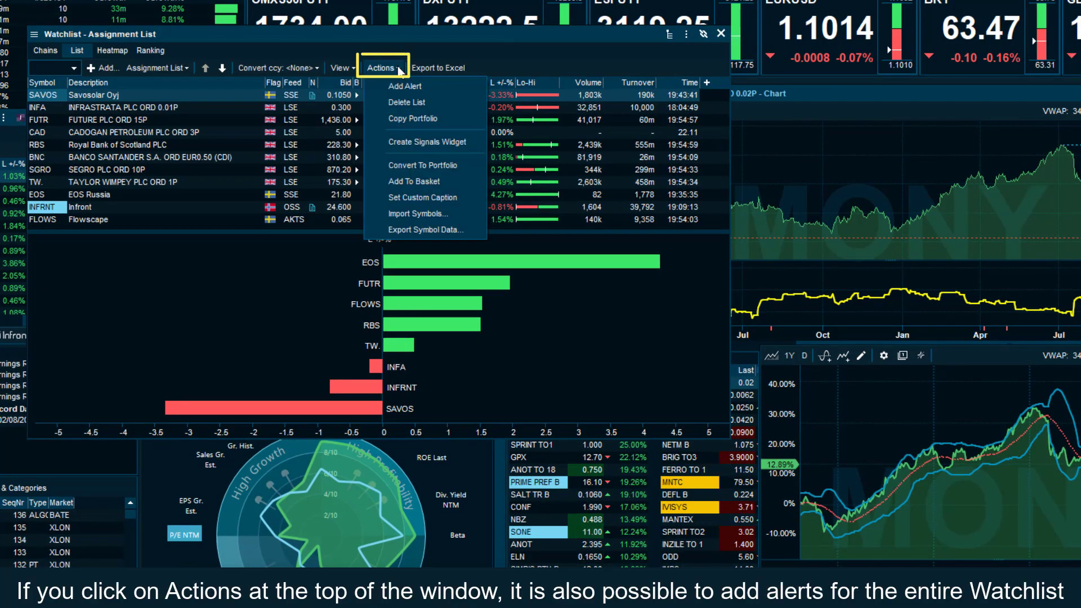
pyautogui.click(459, 88)
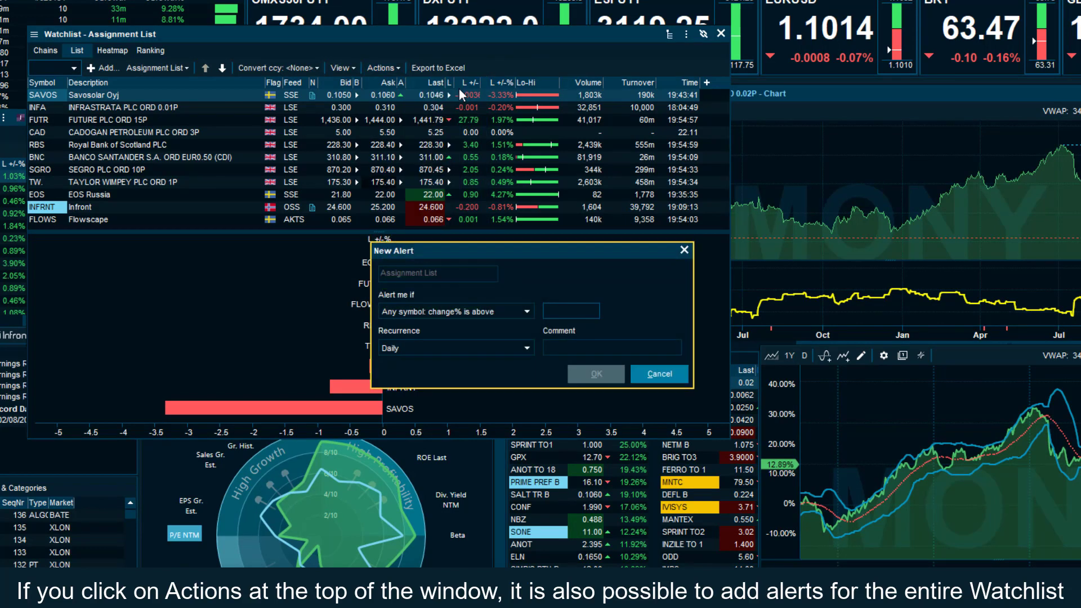
pyautogui.click(526, 311)
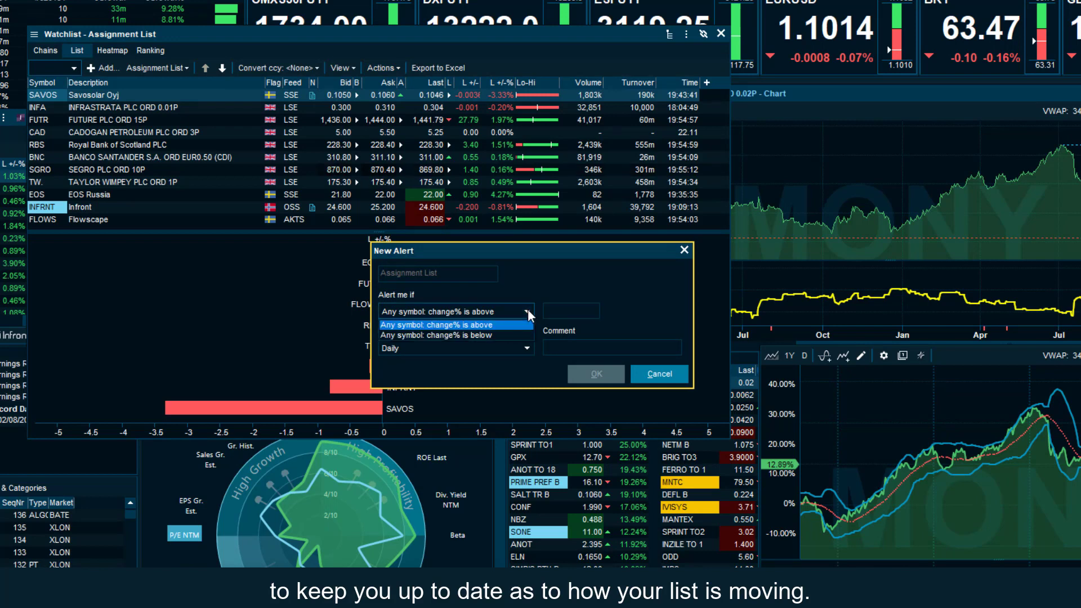
pyautogui.click(571, 311)
pyautogui.write('3')
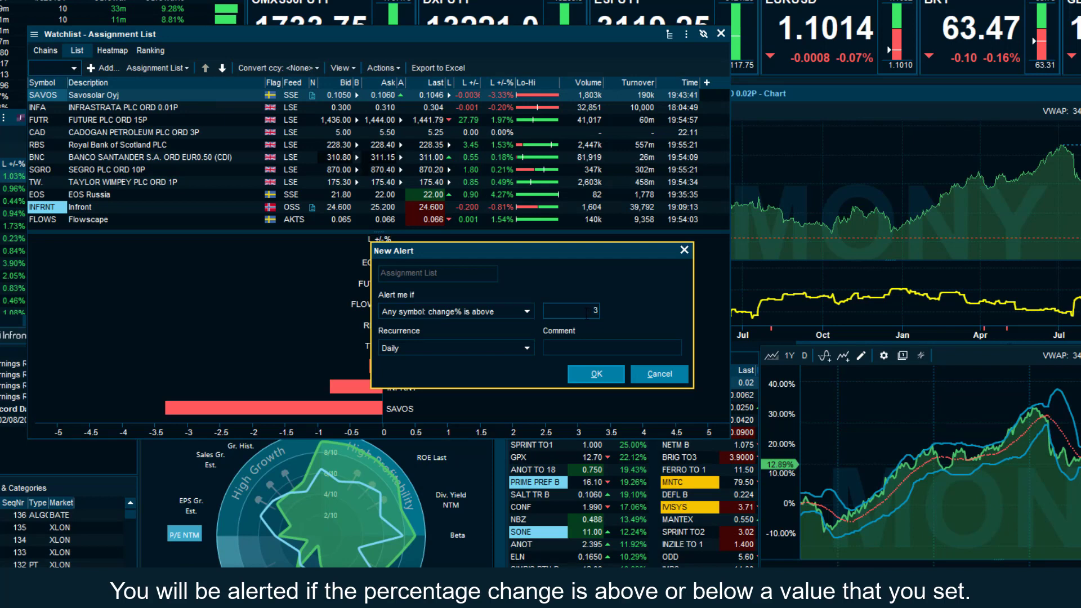
pyautogui.click(528, 348)
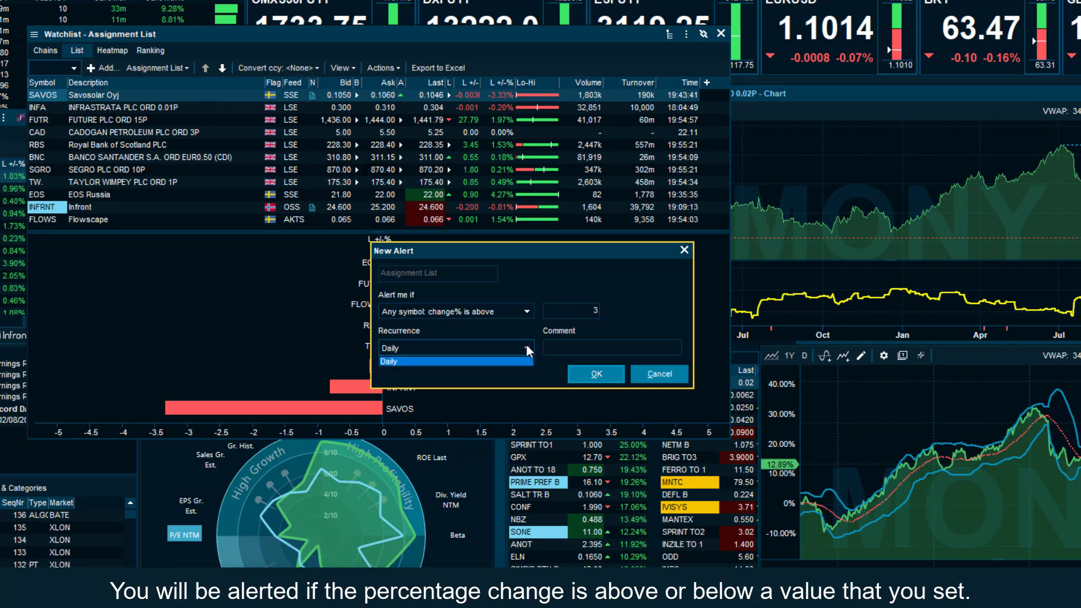
pyautogui.click(606, 374)
pyautogui.click(605, 373)
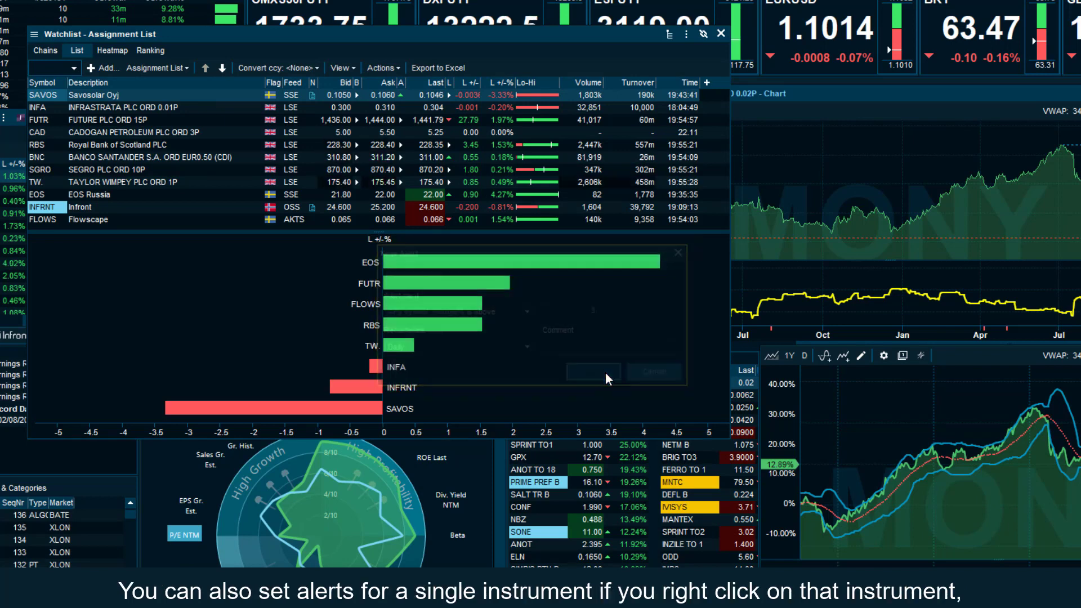
# Create a "Change% is outside range" alert for the Taylor Wimpey PLC instrument
pyautogui.click(211, 181)
pyautogui.rightClick(211, 182)
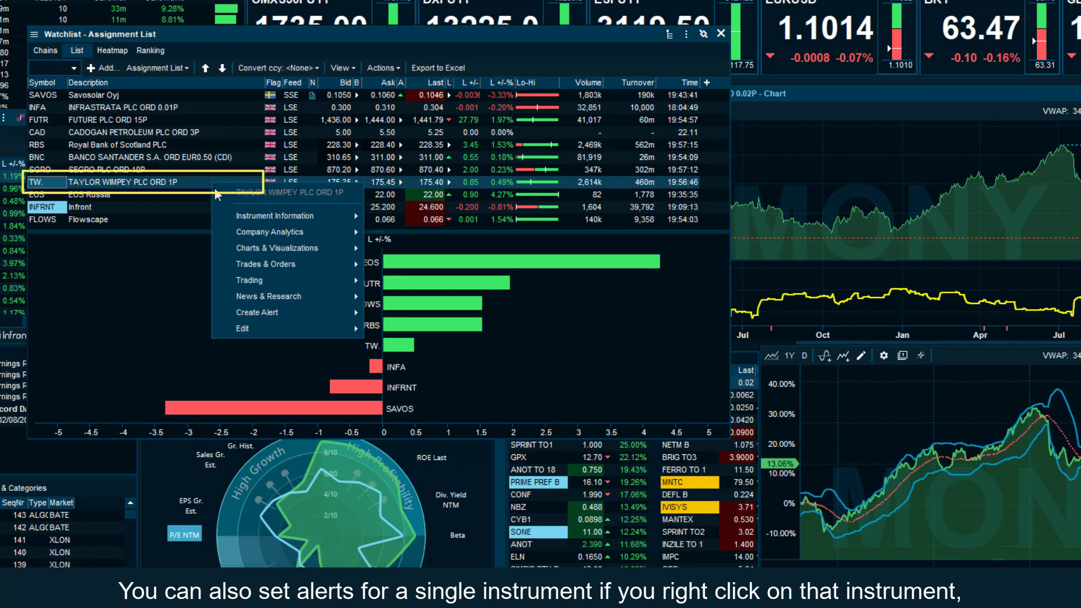
pyautogui.moveTo(281, 310)
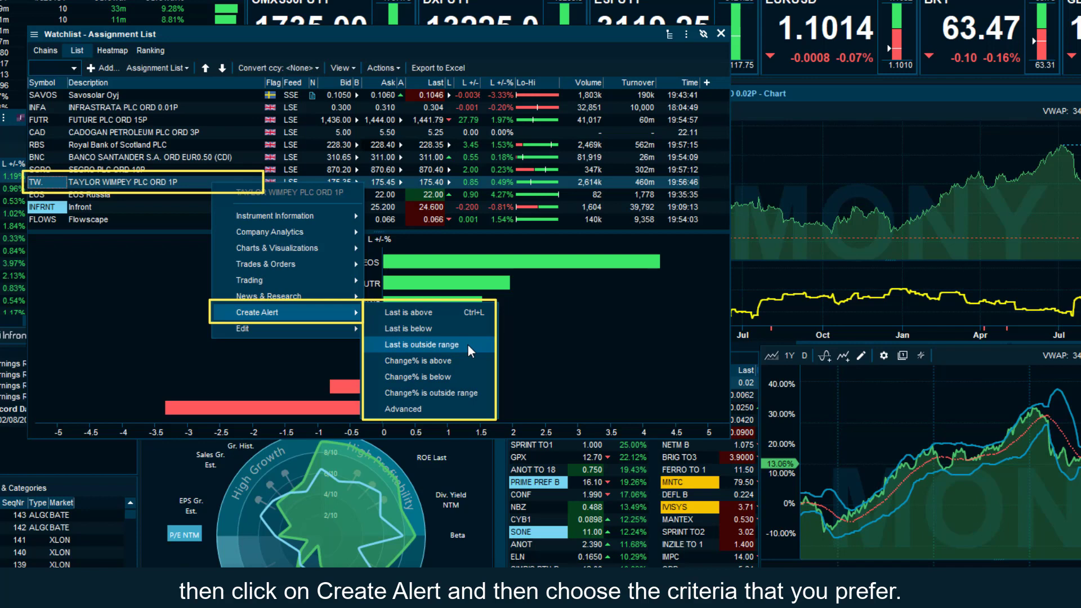
pyautogui.click(483, 389)
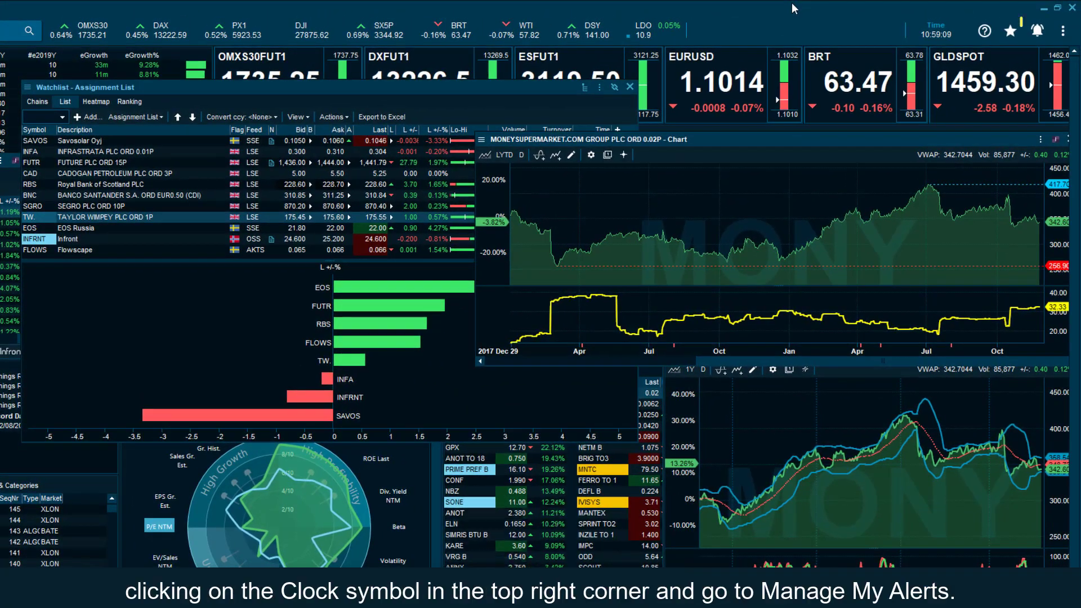
# Open the alert manager and delete the inactive INFRNT T instrument alert
pyautogui.click(1038, 33)
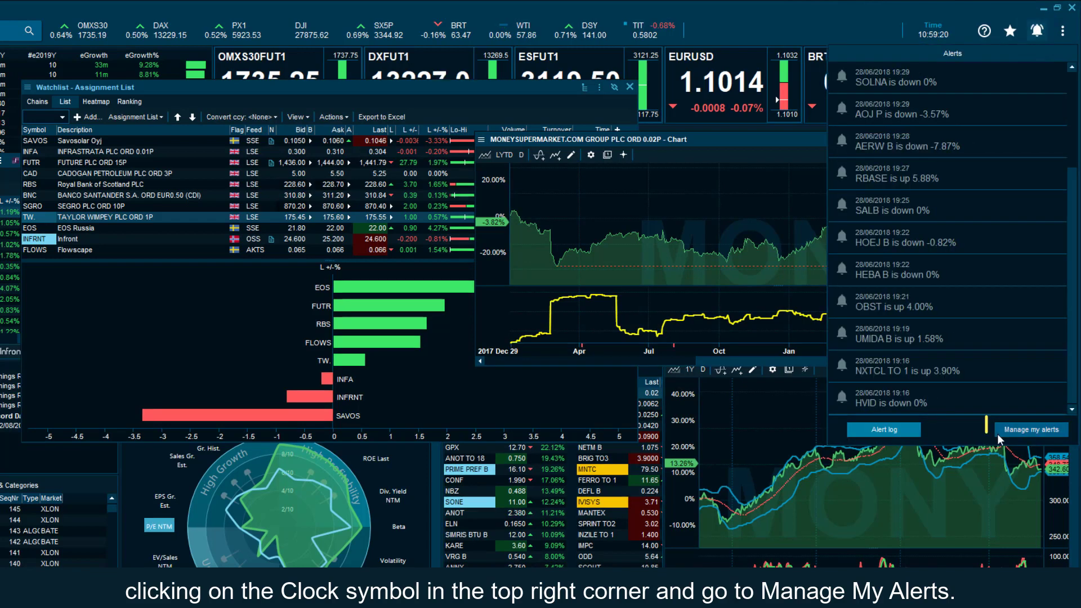
pyautogui.click(1011, 431)
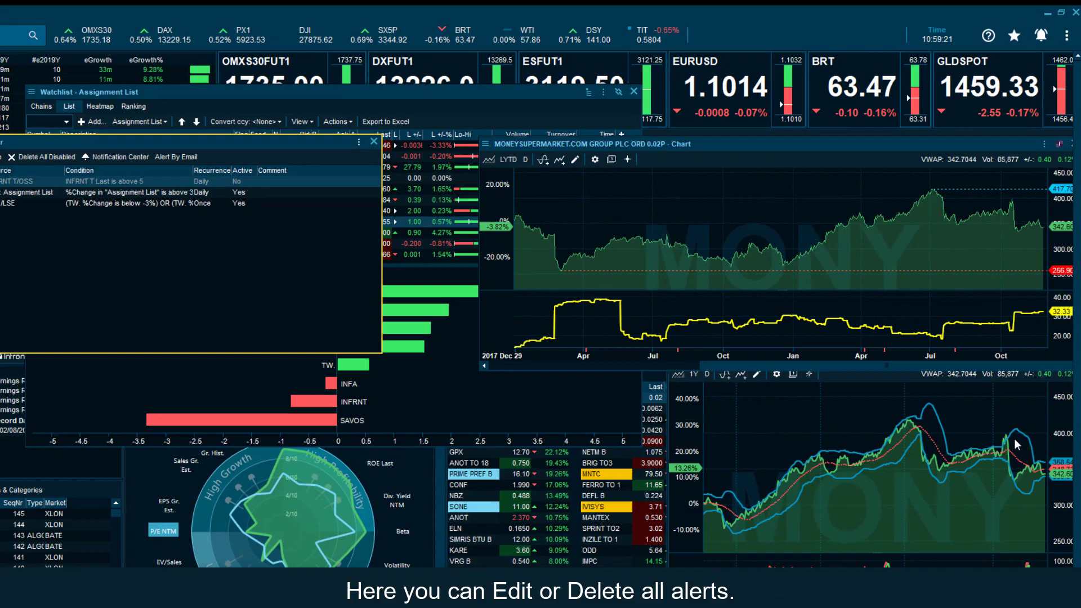
pyautogui.rightClick(122, 178)
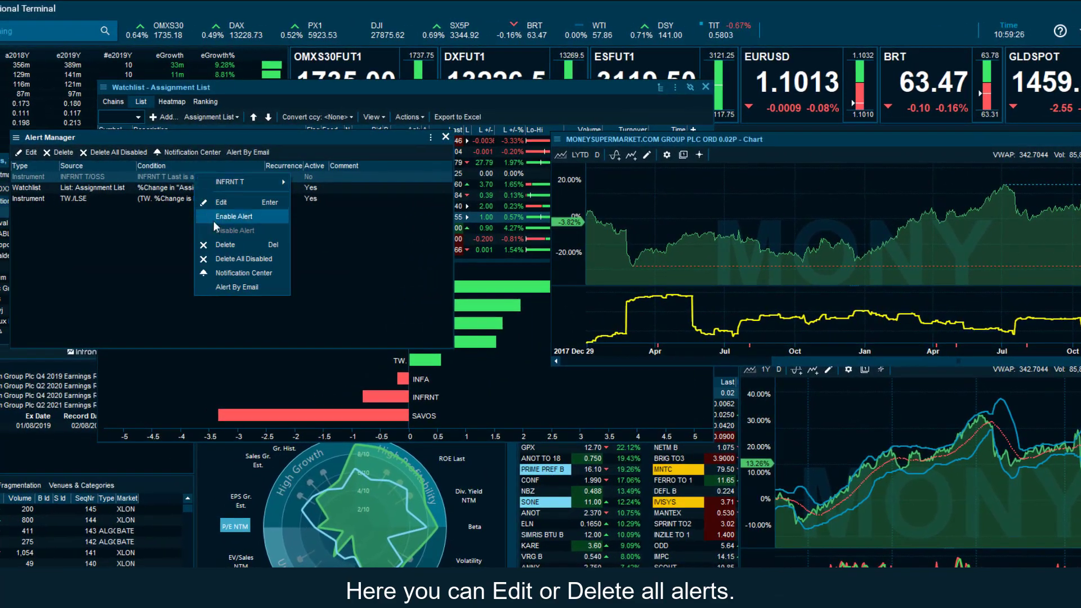
pyautogui.click(228, 245)
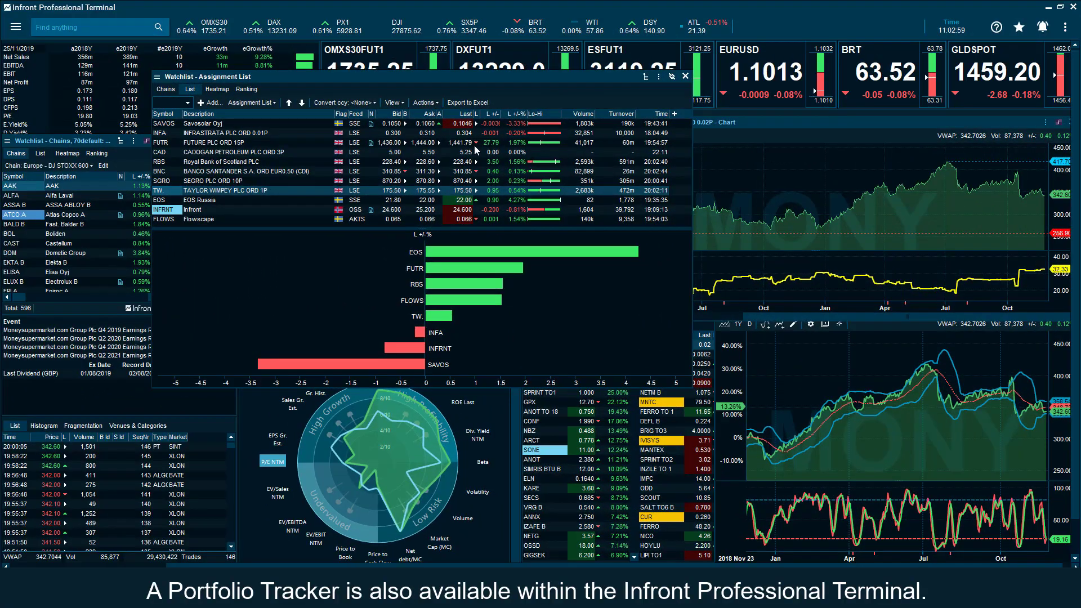
# Convert the Assignment List watchlist to a new portfolio named Portfolio Assignment List, with GBP - British Pound as its currency
pyautogui.click(440, 106)
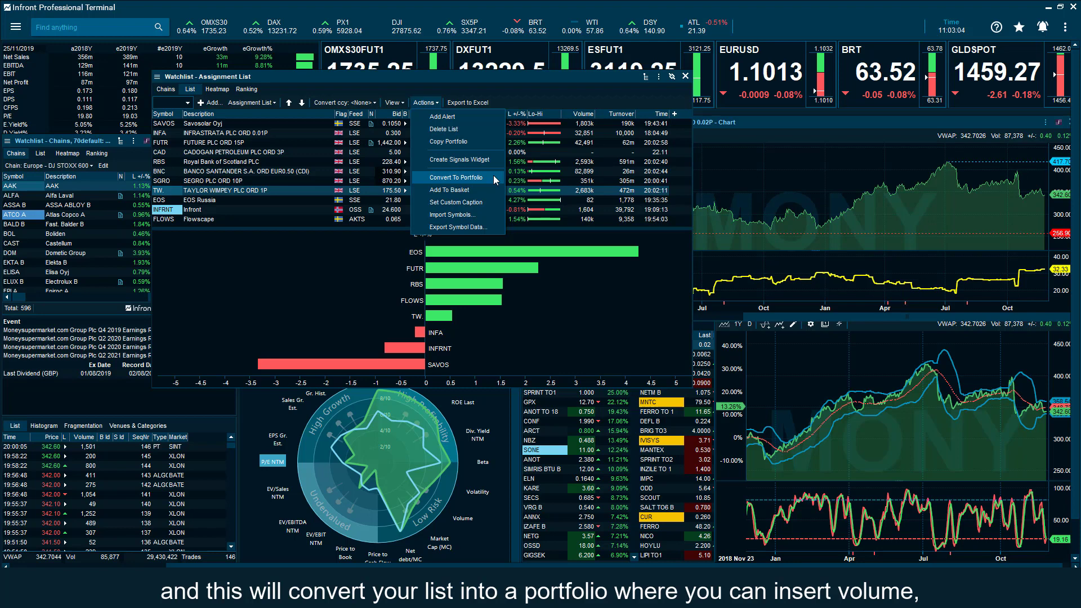
pyautogui.click(456, 177)
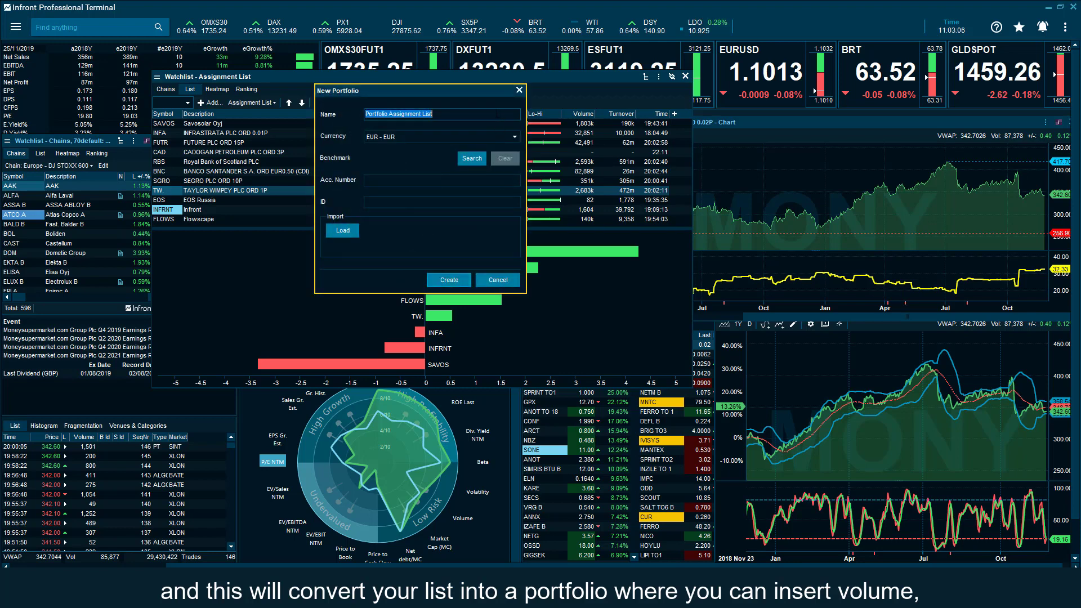
pyautogui.click(497, 113)
pyautogui.tripleClick(474, 111)
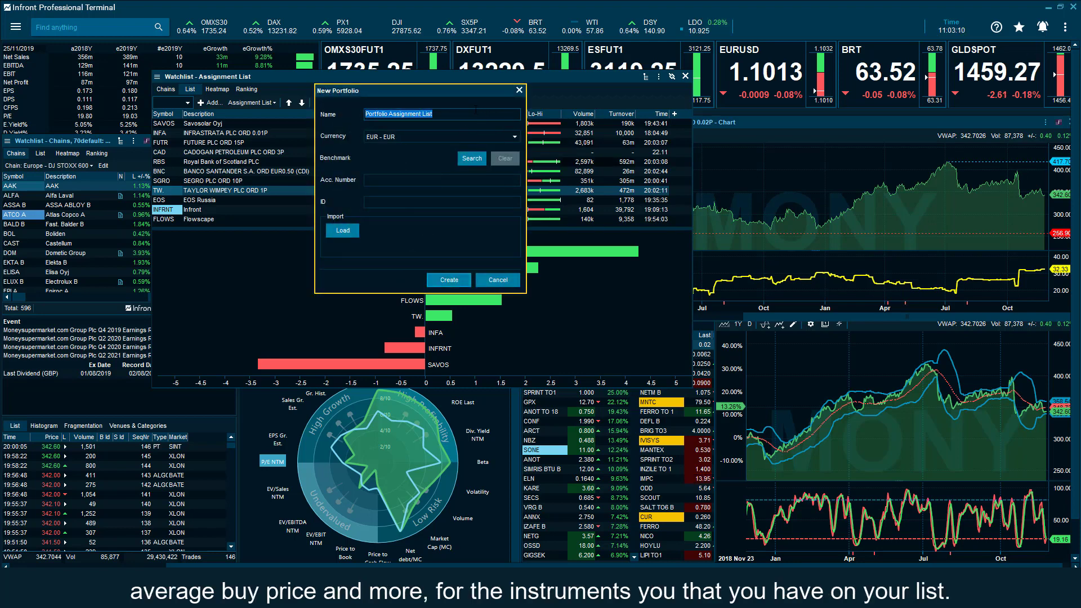
pyautogui.click(493, 138)
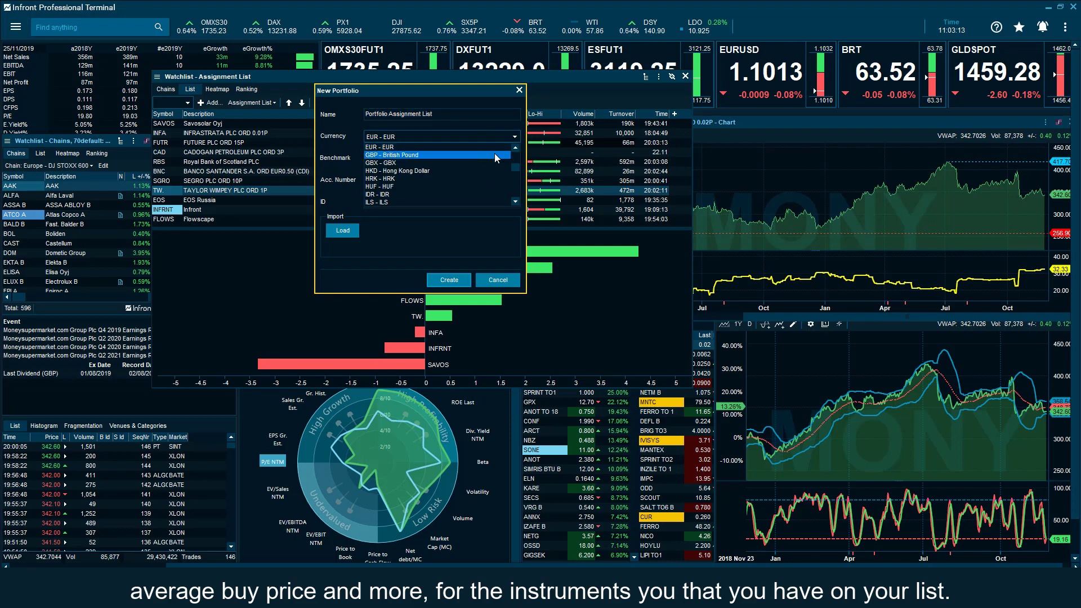
pyautogui.click(495, 154)
# Search for "ftse", set the London FTSE All-Share index (ASX) as the benchmark, and create the portfolio
pyautogui.click(473, 159)
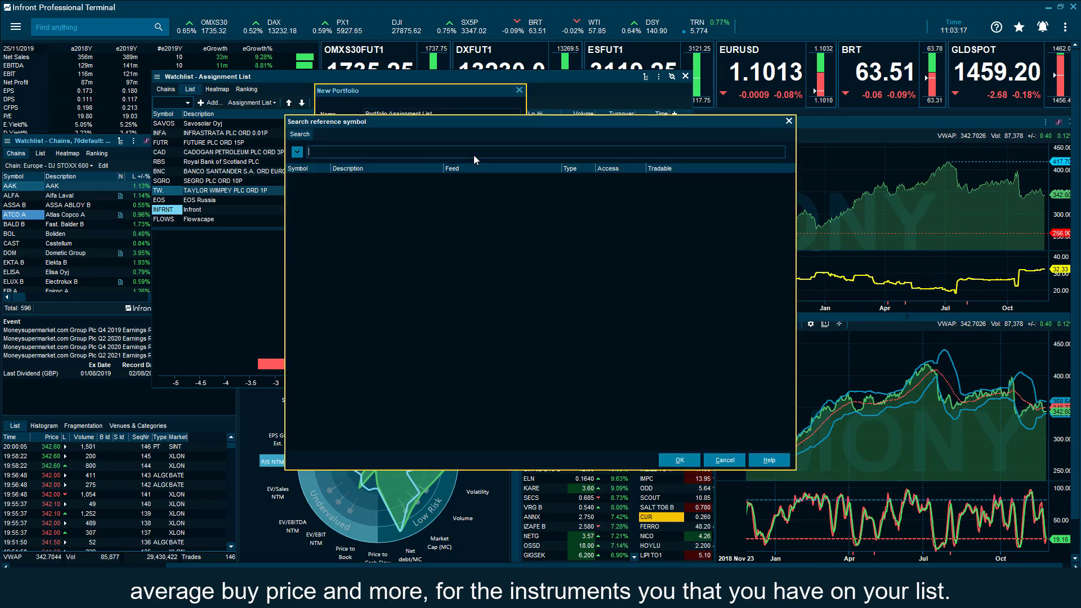
pyautogui.write('ftse')
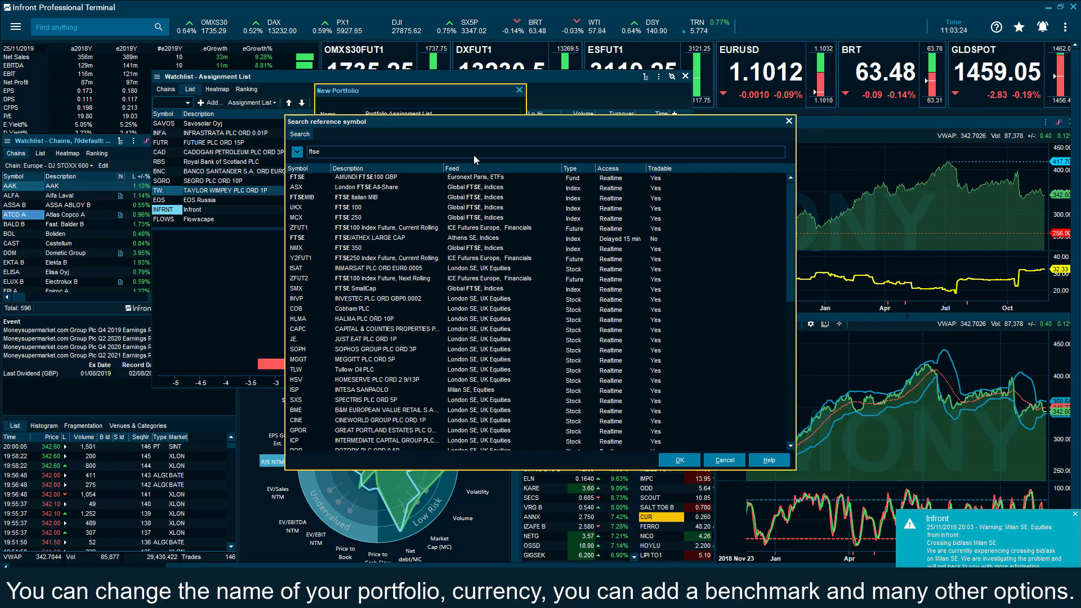
pyautogui.click(454, 191)
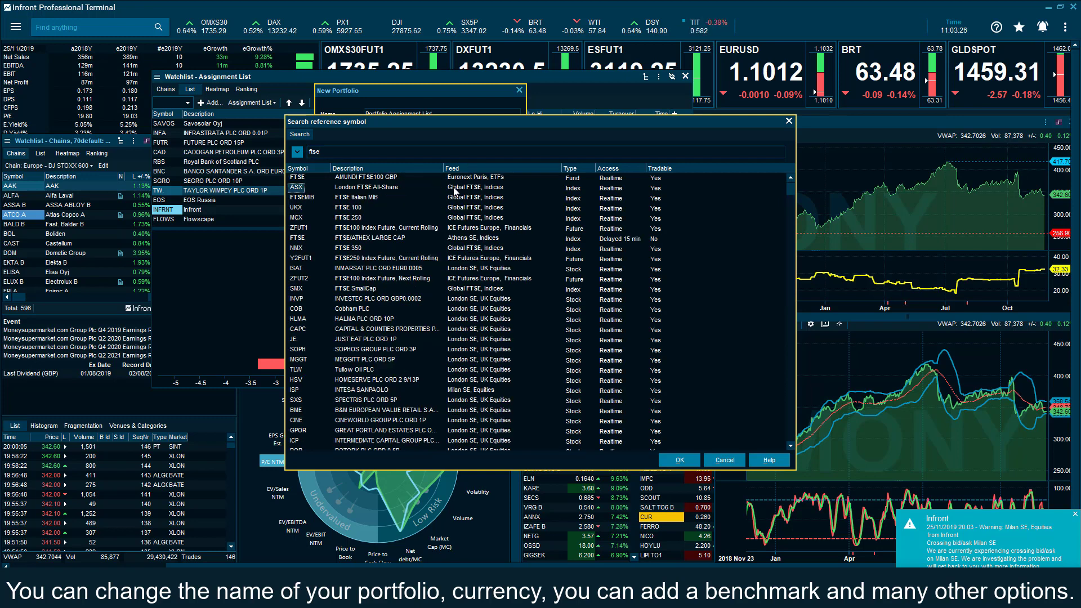
pyautogui.doubleClick(404, 187)
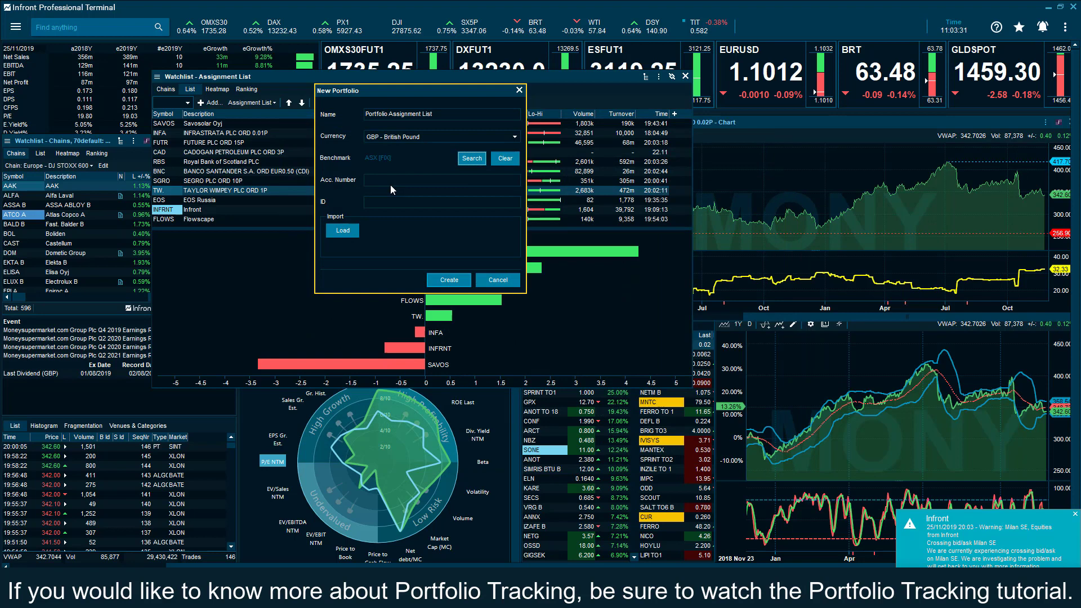
pyautogui.click(440, 280)
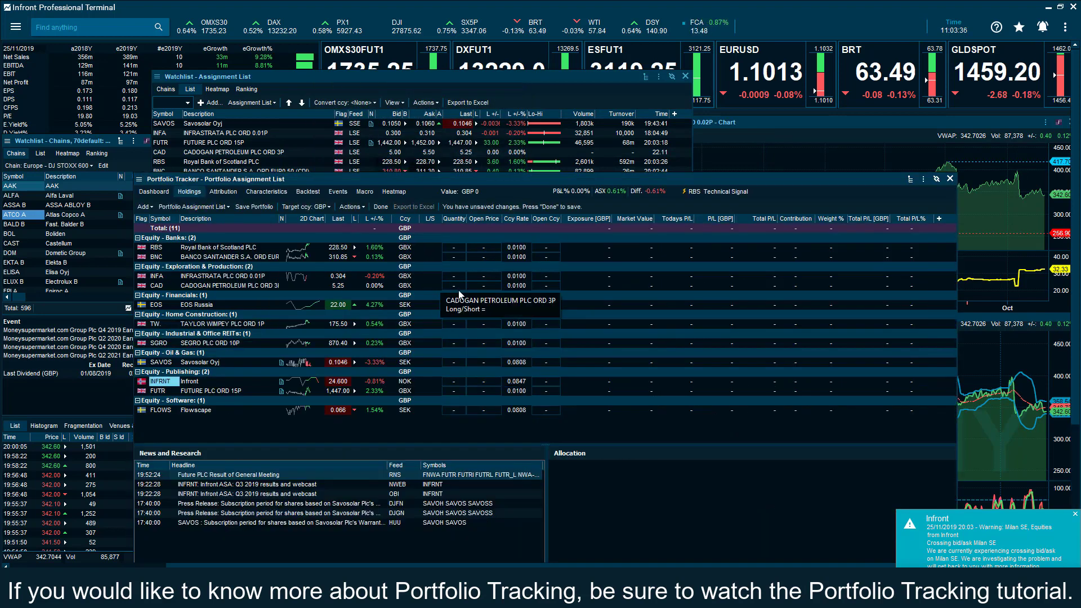
pyautogui.click(1075, 514)
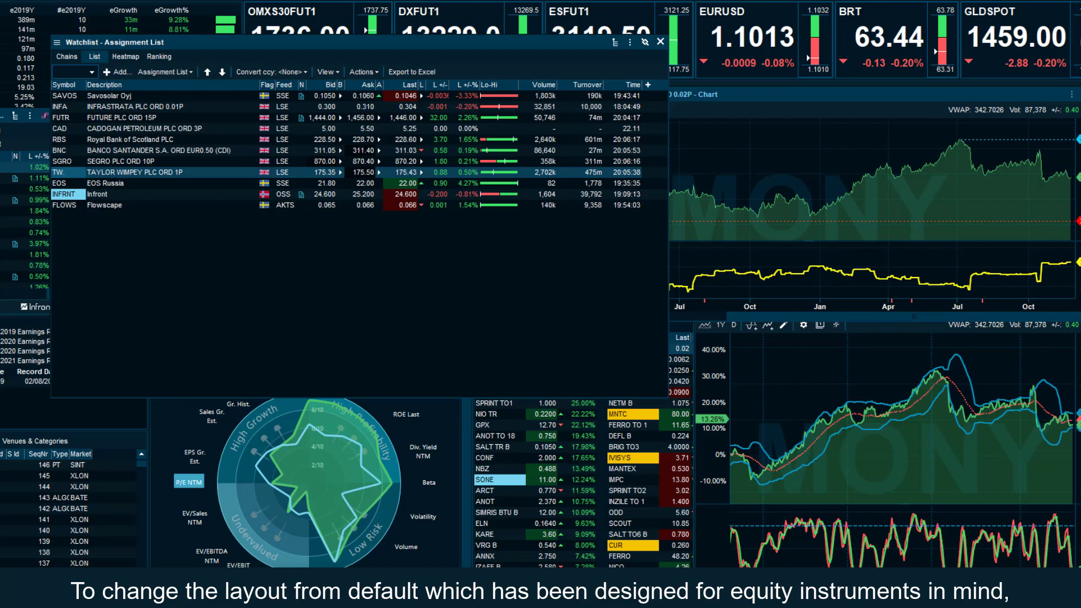
# Apply the DerivativesBasic factory layout to the Assignment List watchlist, and open the column header's layout options
pyautogui.click(57, 44)
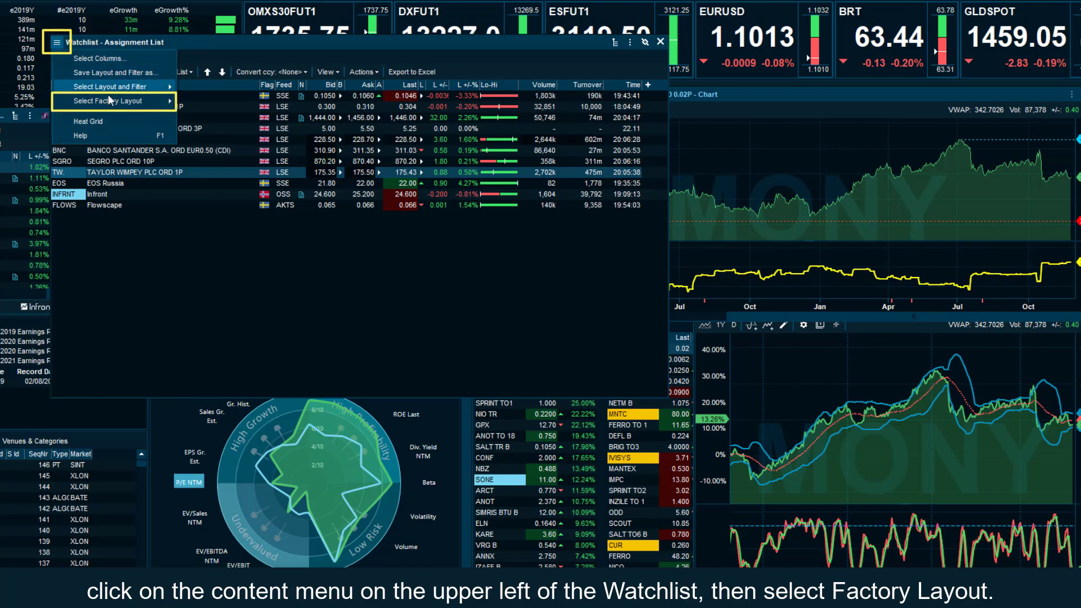
pyautogui.moveTo(149, 105)
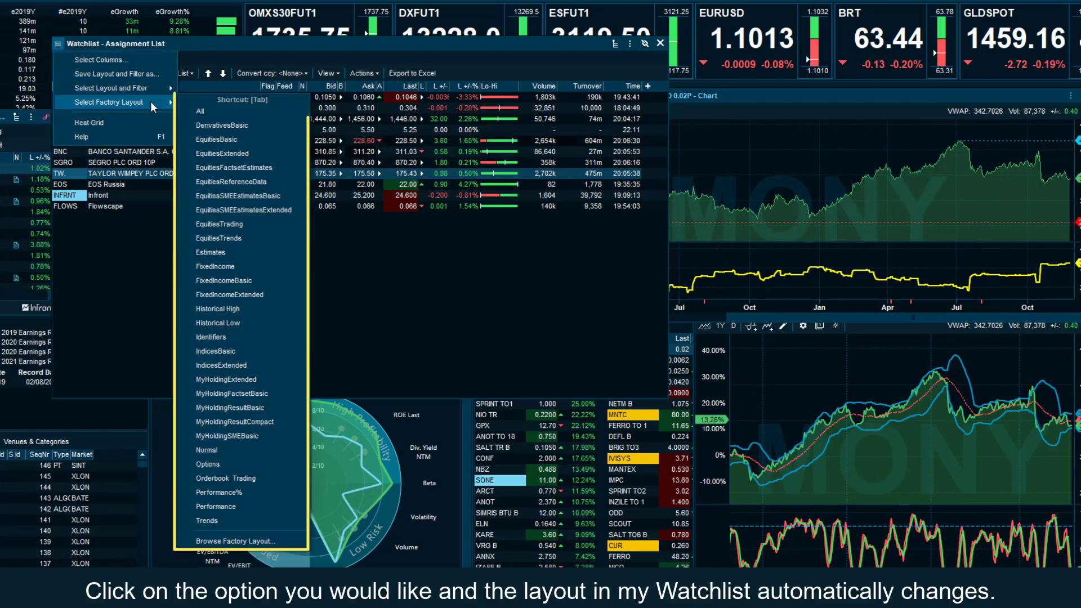
pyautogui.click(272, 126)
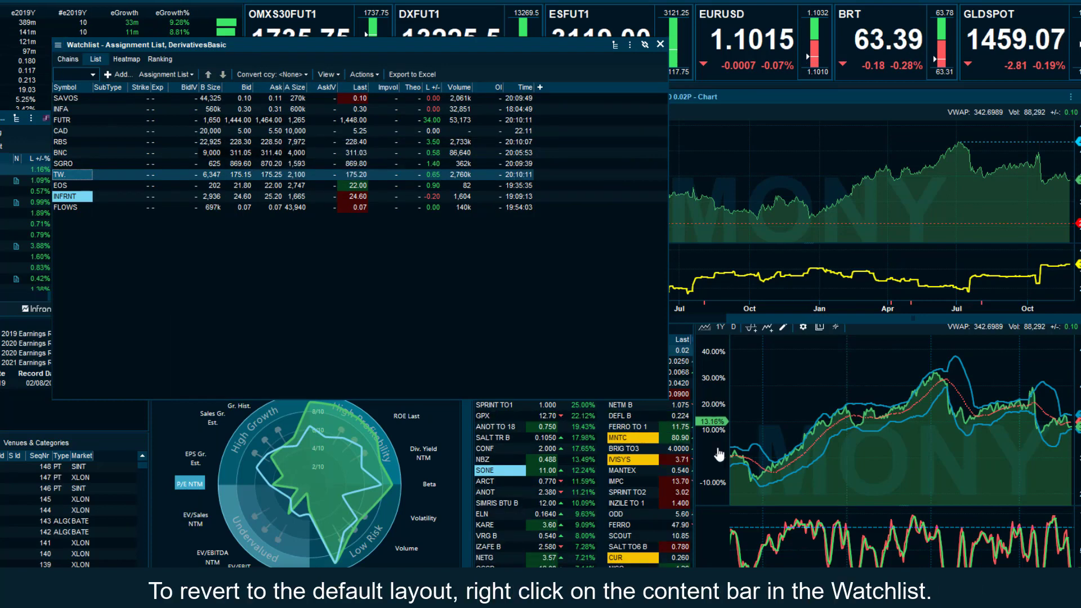
pyautogui.rightClick(175, 90)
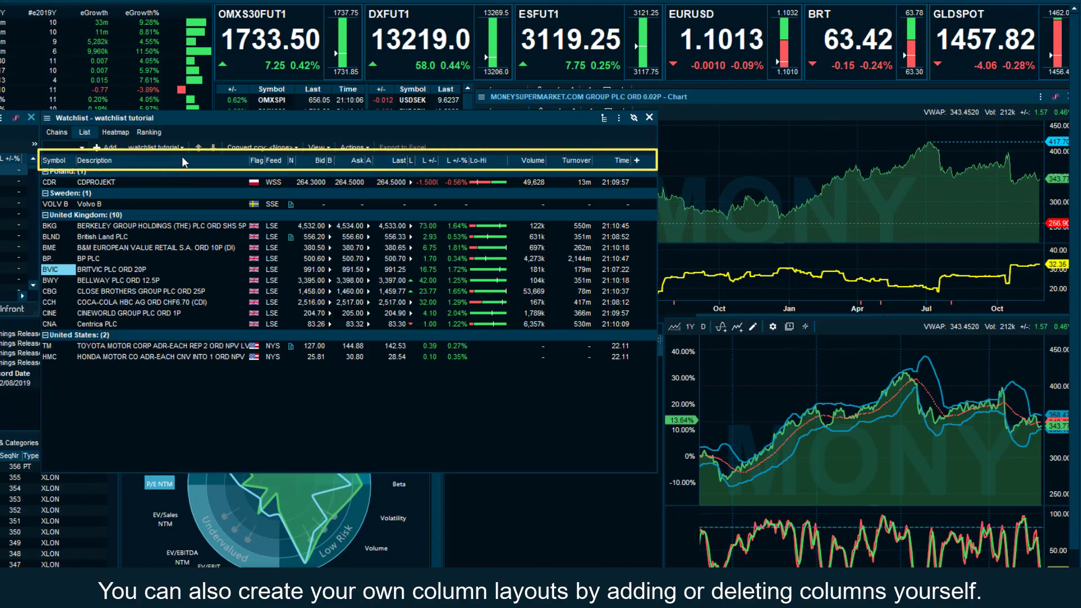
# Open the column selection for the "watchlist tutorial" list, and save its layout and filter under the file name "tutorial"
pyautogui.rightClick(182, 158)
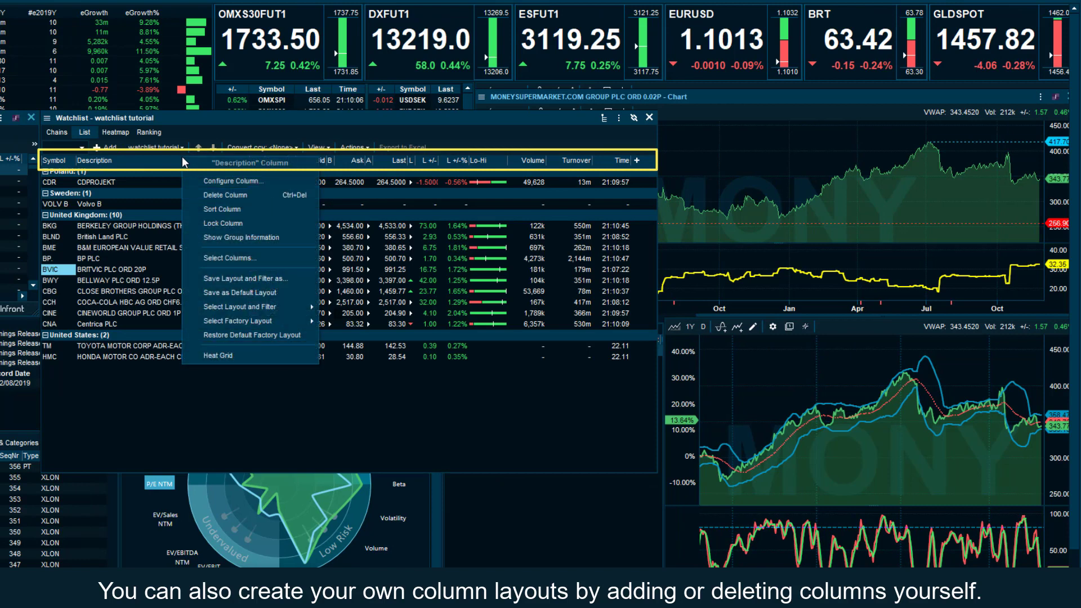
pyautogui.click(285, 265)
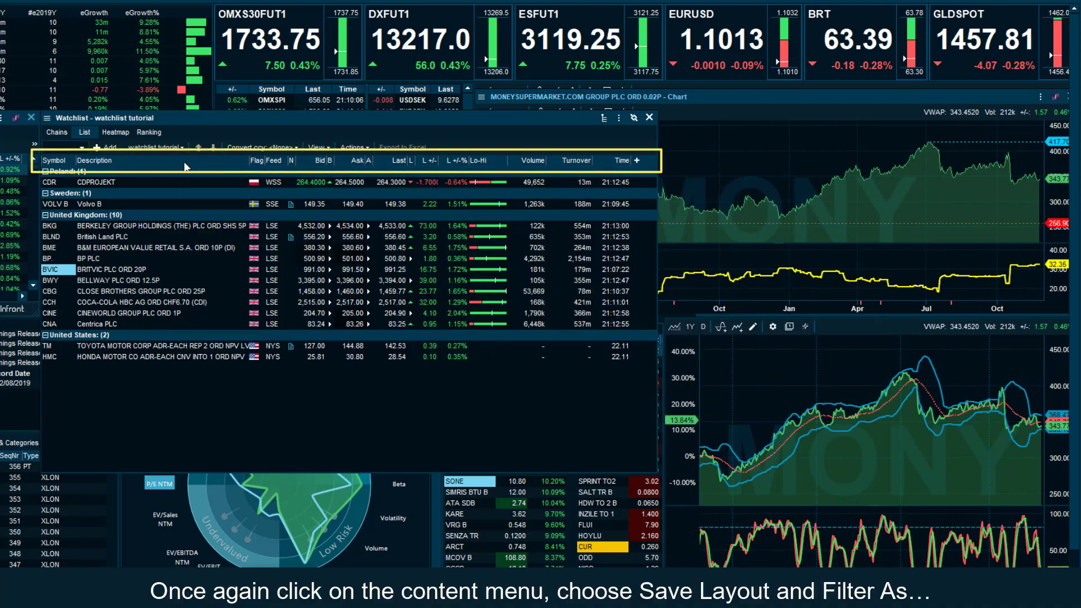
pyautogui.rightClick(185, 167)
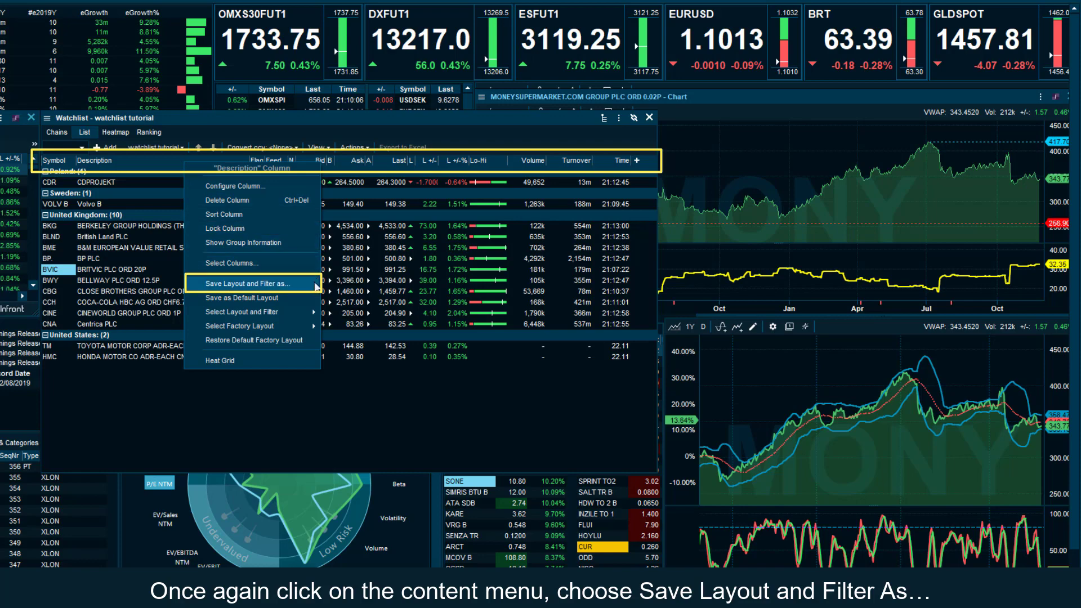
pyautogui.click(311, 288)
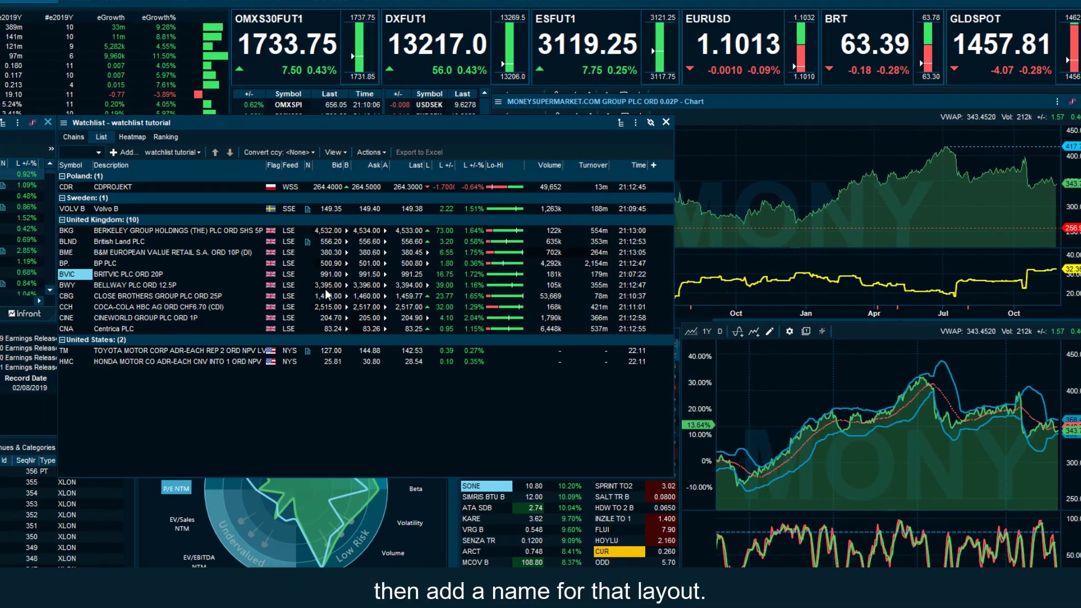
pyautogui.write('tutorial')
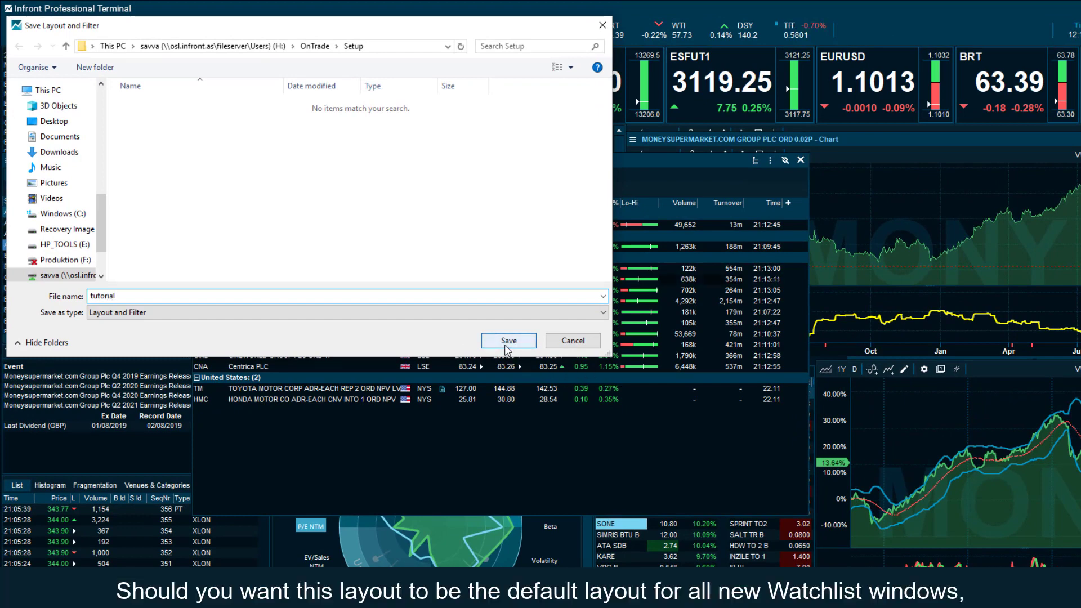
pyautogui.click(508, 341)
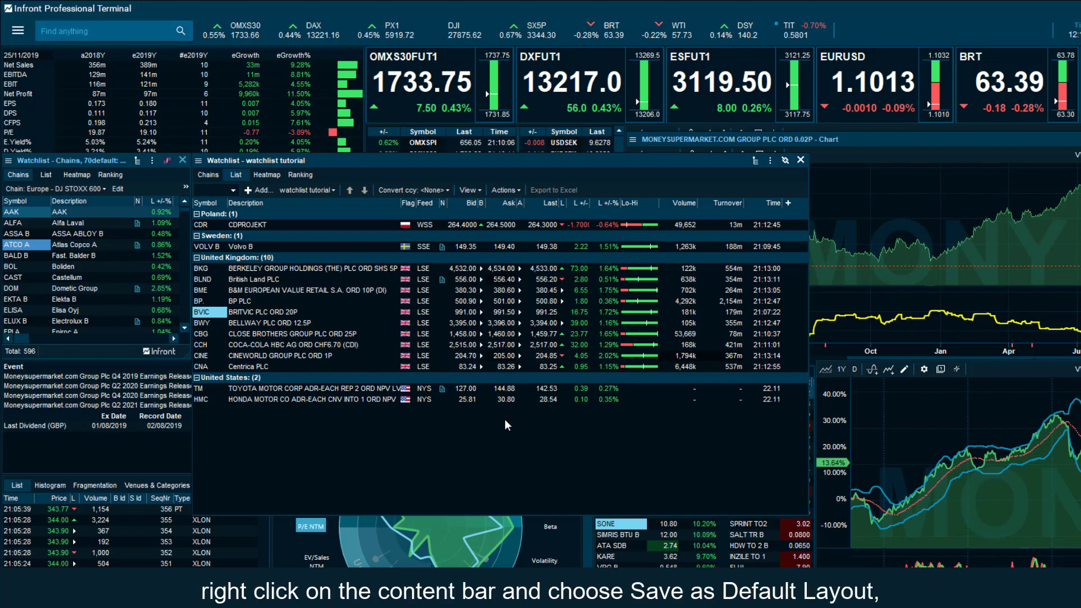
pyautogui.rightClick(336, 206)
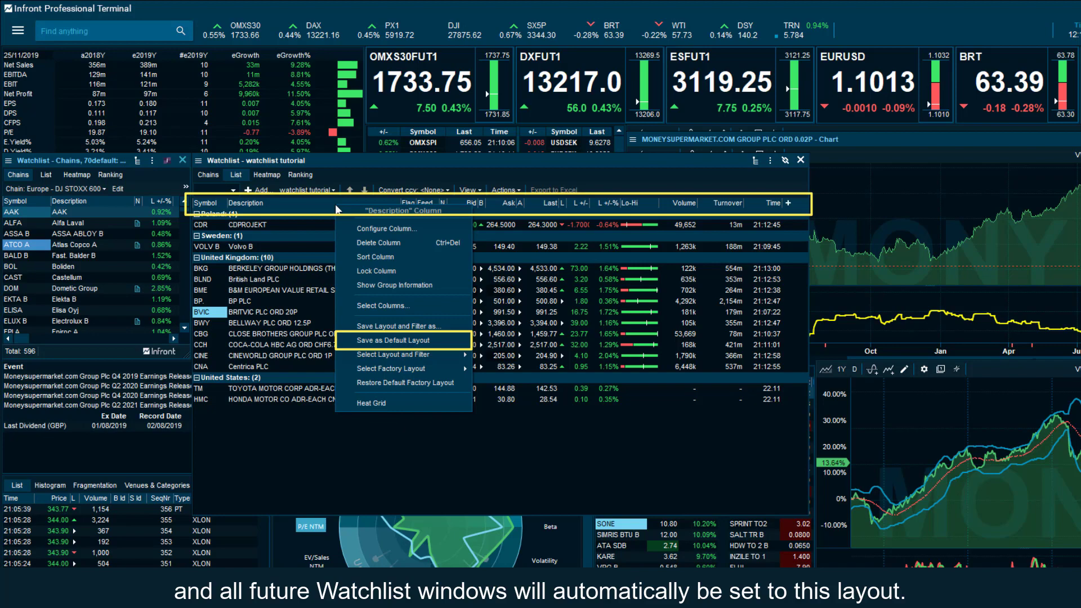
pyautogui.click(381, 437)
# Open the market window for Oslo, Equities/ETFs/Indices from the list of equity markets
pyautogui.click(19, 31)
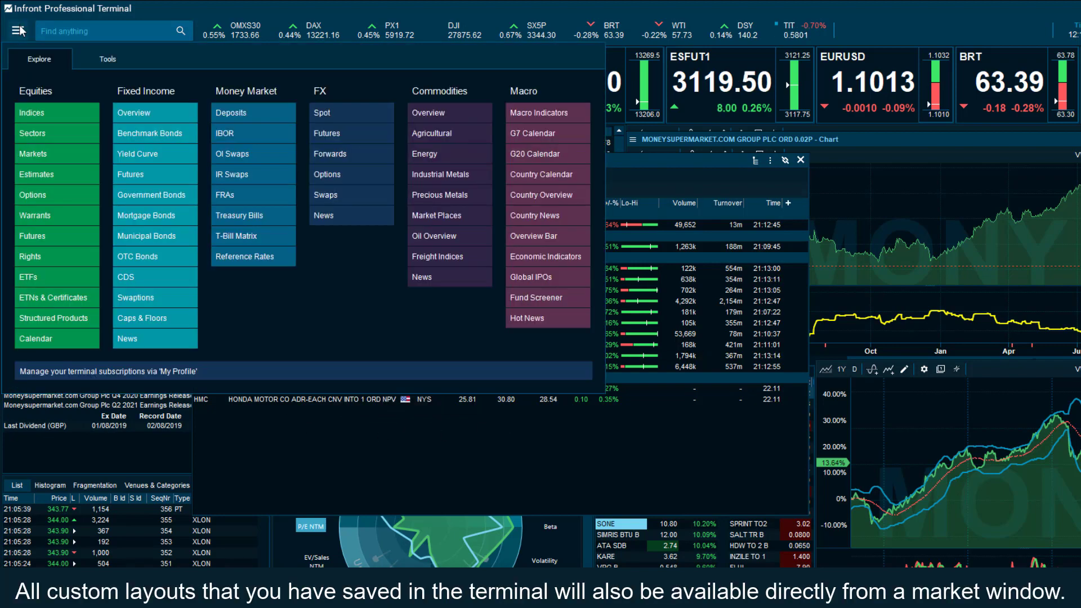
pyautogui.click(85, 156)
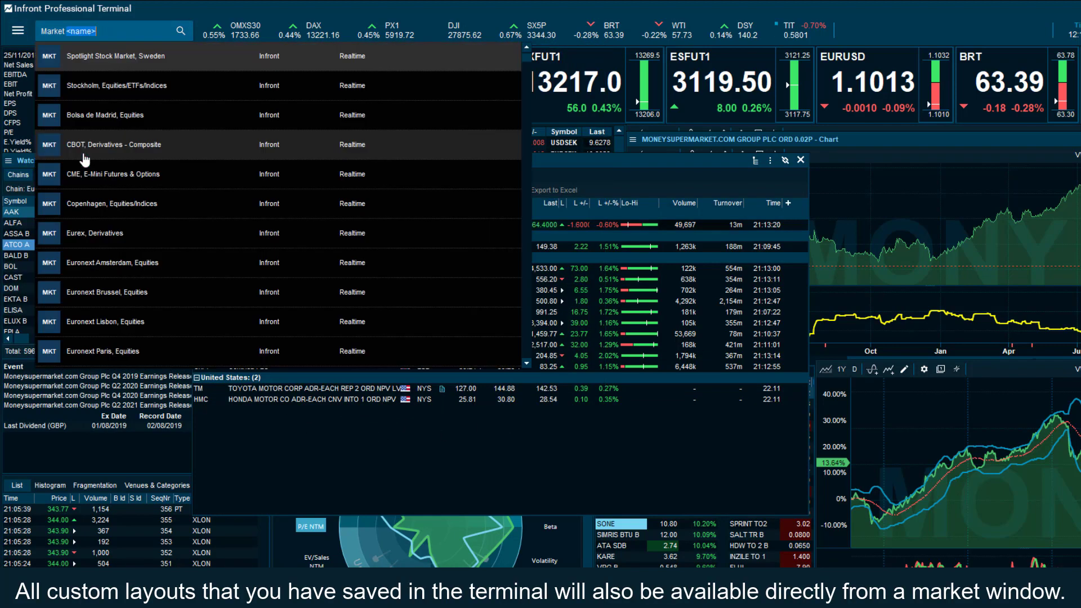
pyautogui.scroll(-5, 117, 221)
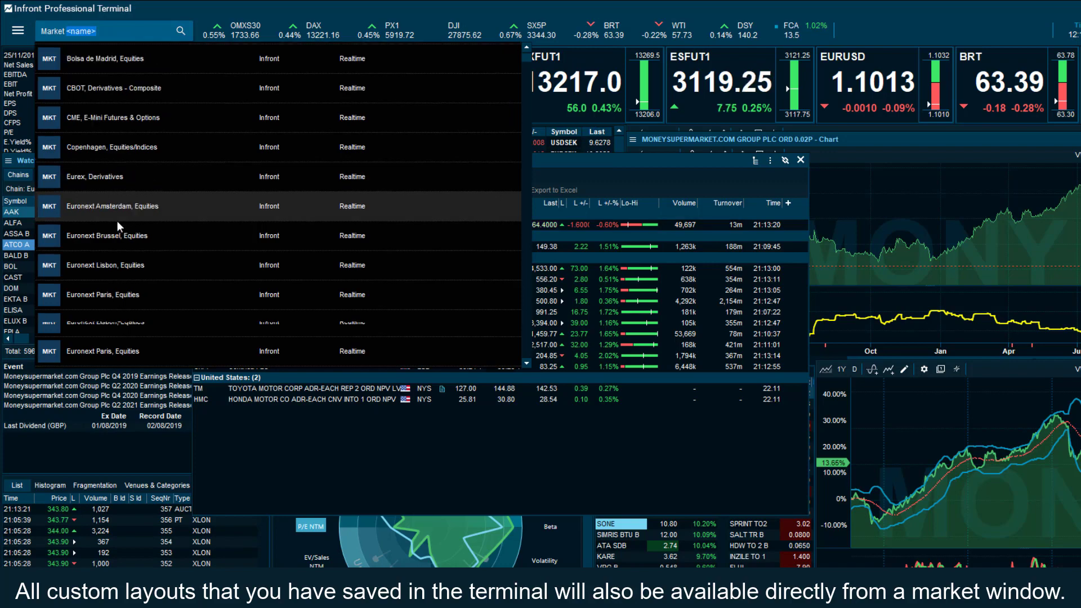
pyautogui.scroll(-5, 117, 221)
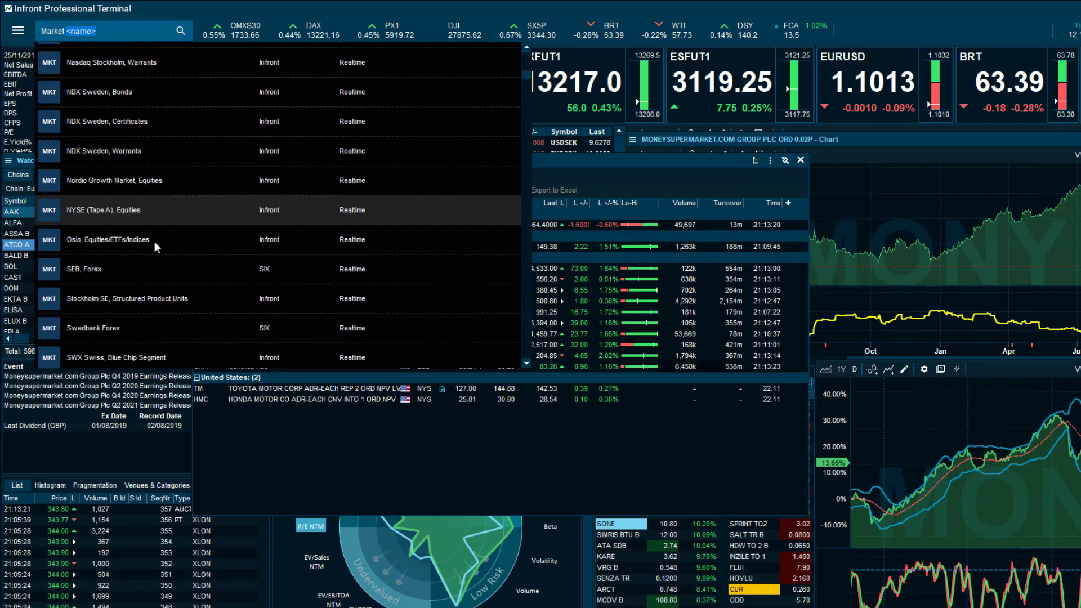
pyautogui.click(117, 221)
# Apply the saved "tutorial" layout and filter to the Oslo, Equities/ETFs/Indices market window
pyautogui.rightClick(651, 295)
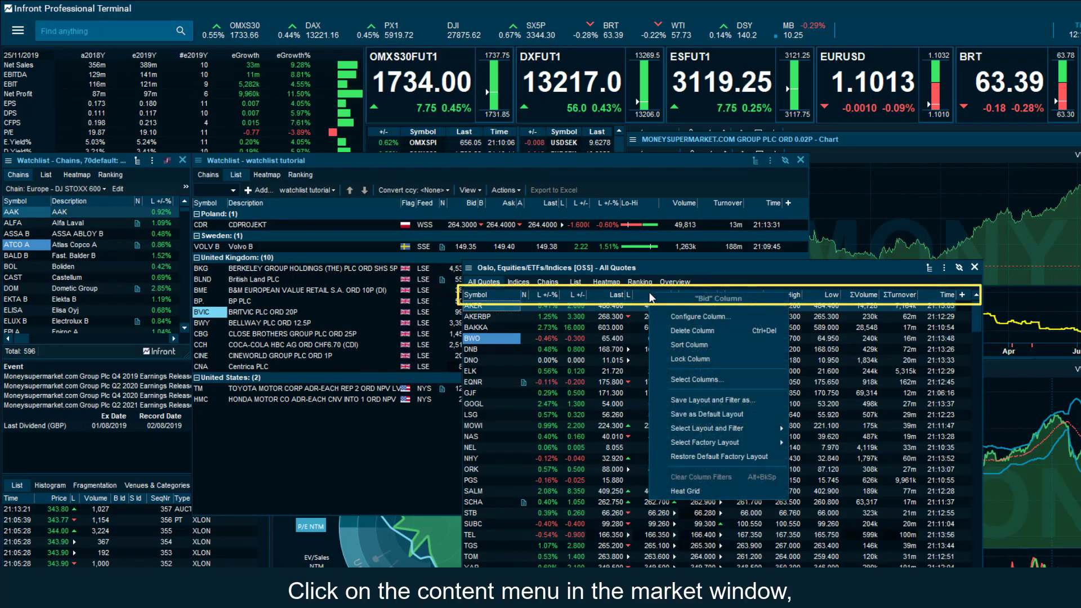
pyautogui.click(772, 428)
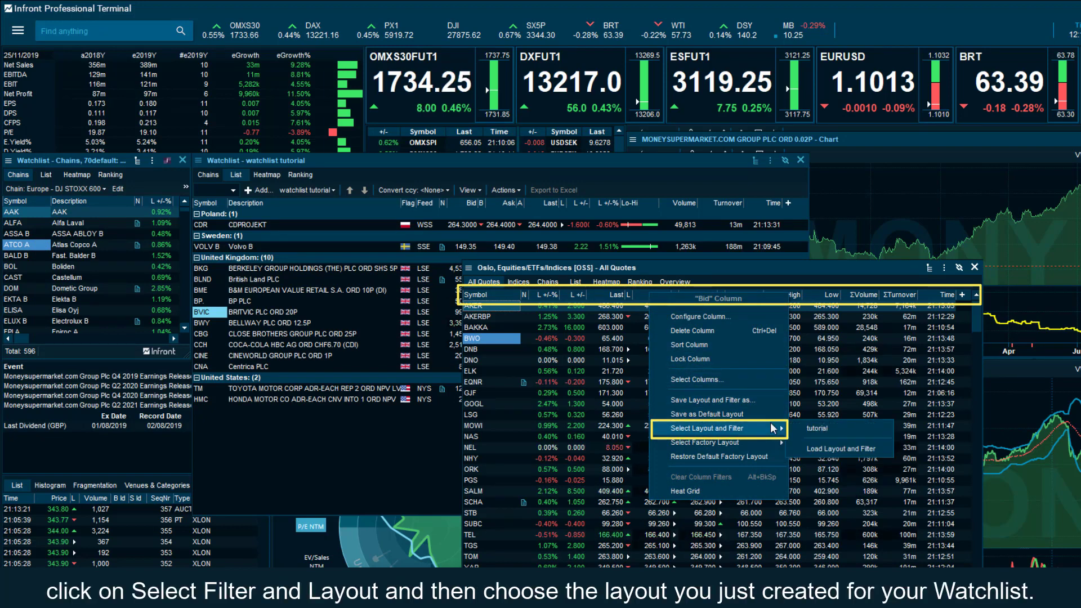
pyautogui.click(862, 429)
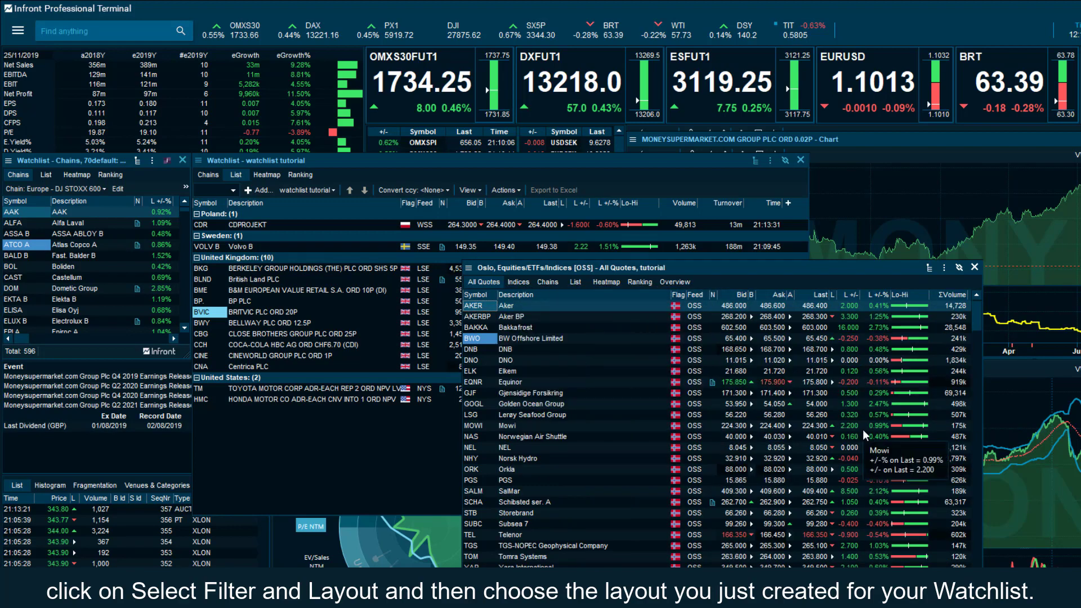